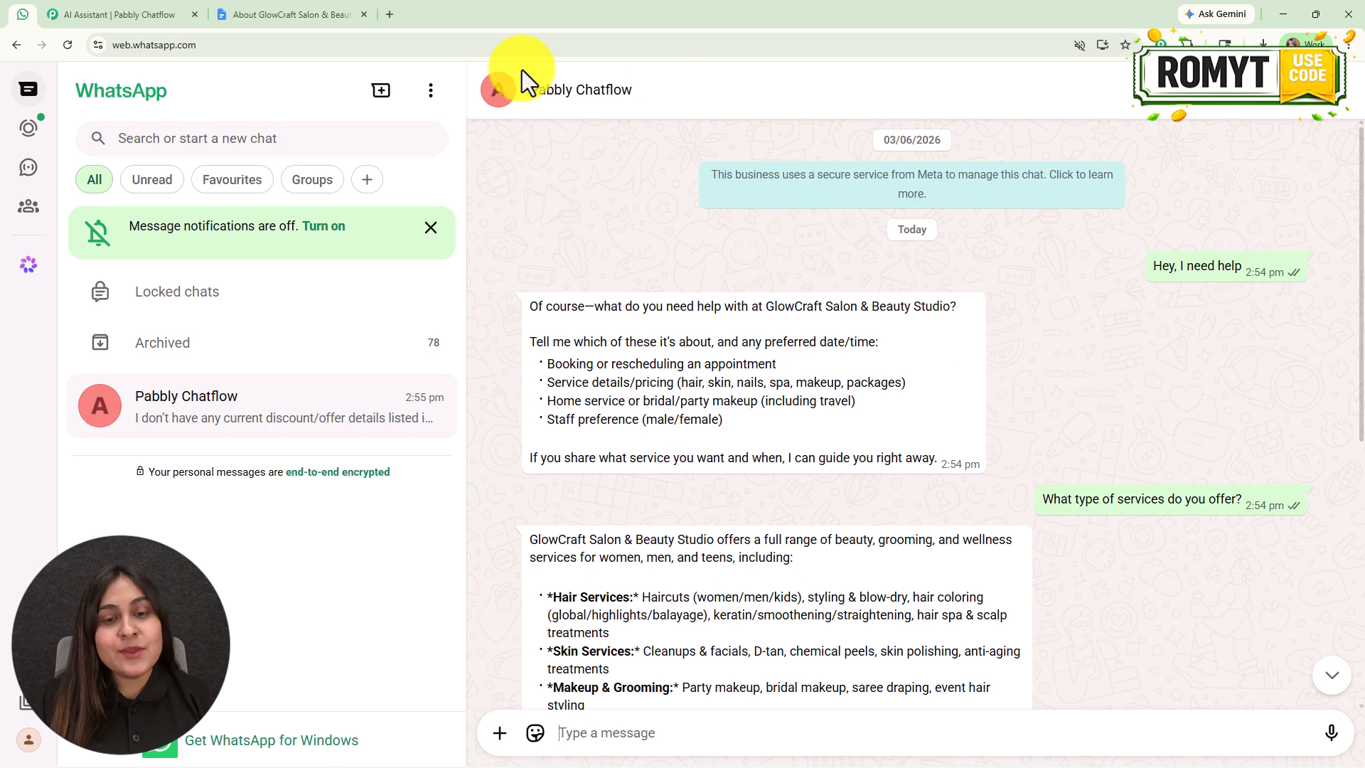
Step: Read through the Pabbly Chatflow chat, expanding the full reply about the salon's services and checking the answer on discounts
scroll(775, 411, down, 2)
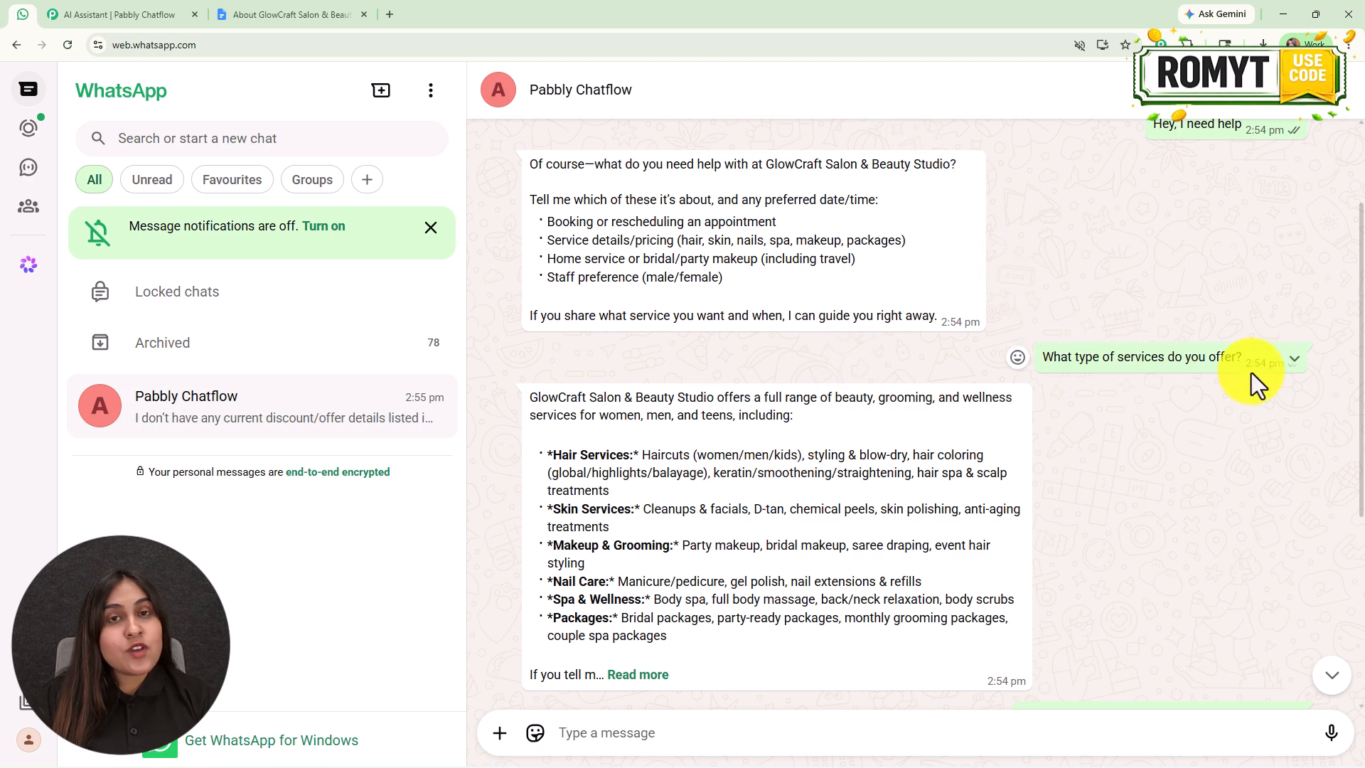
scroll(1251, 489, down, 4)
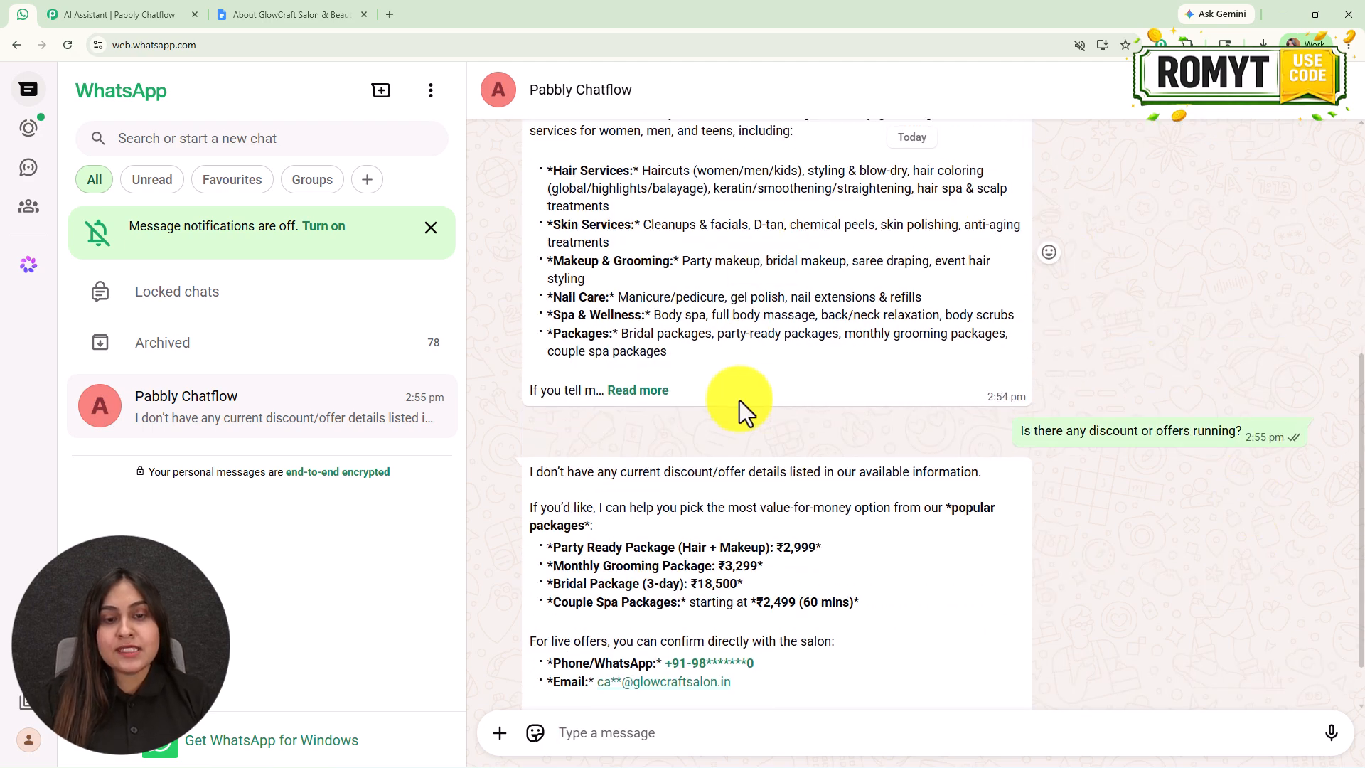
click(638, 390)
scroll(799, 366, up, 3)
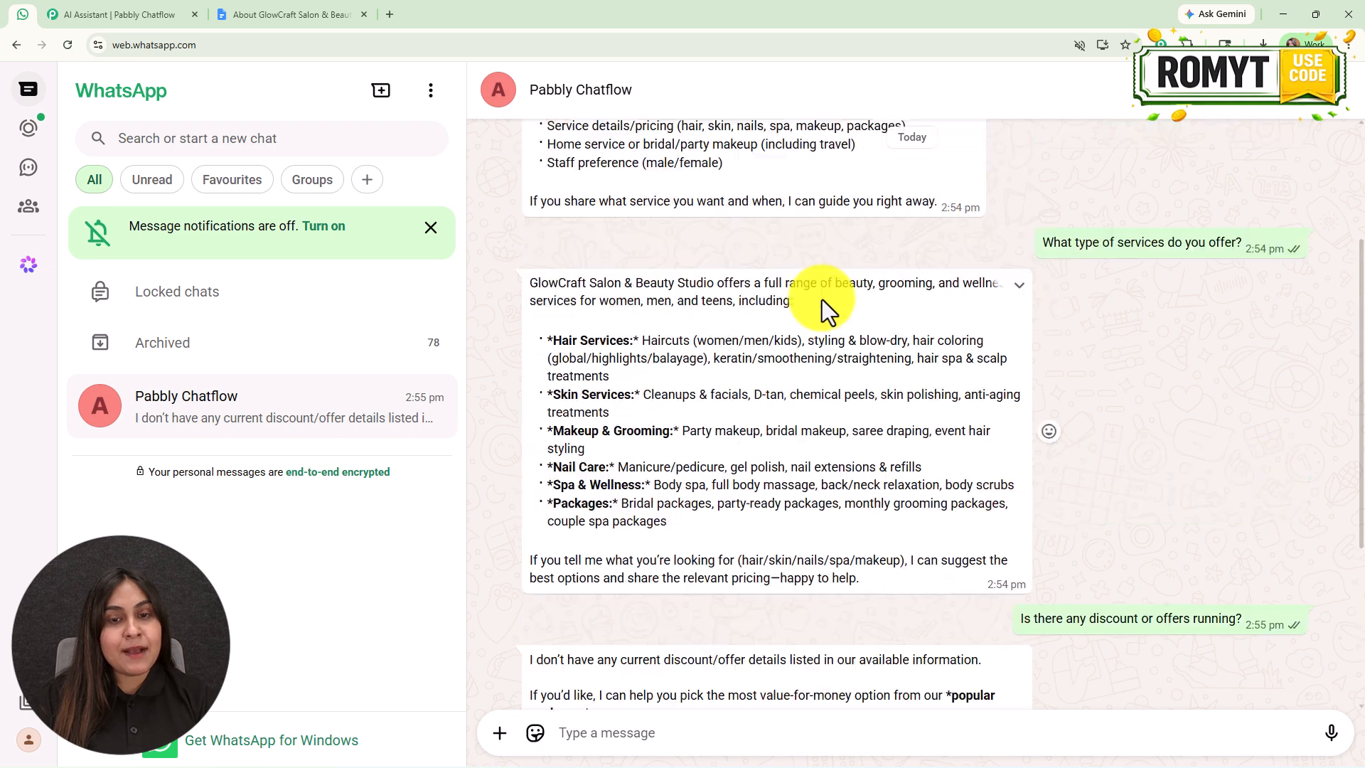
scroll(1221, 359, down, 4)
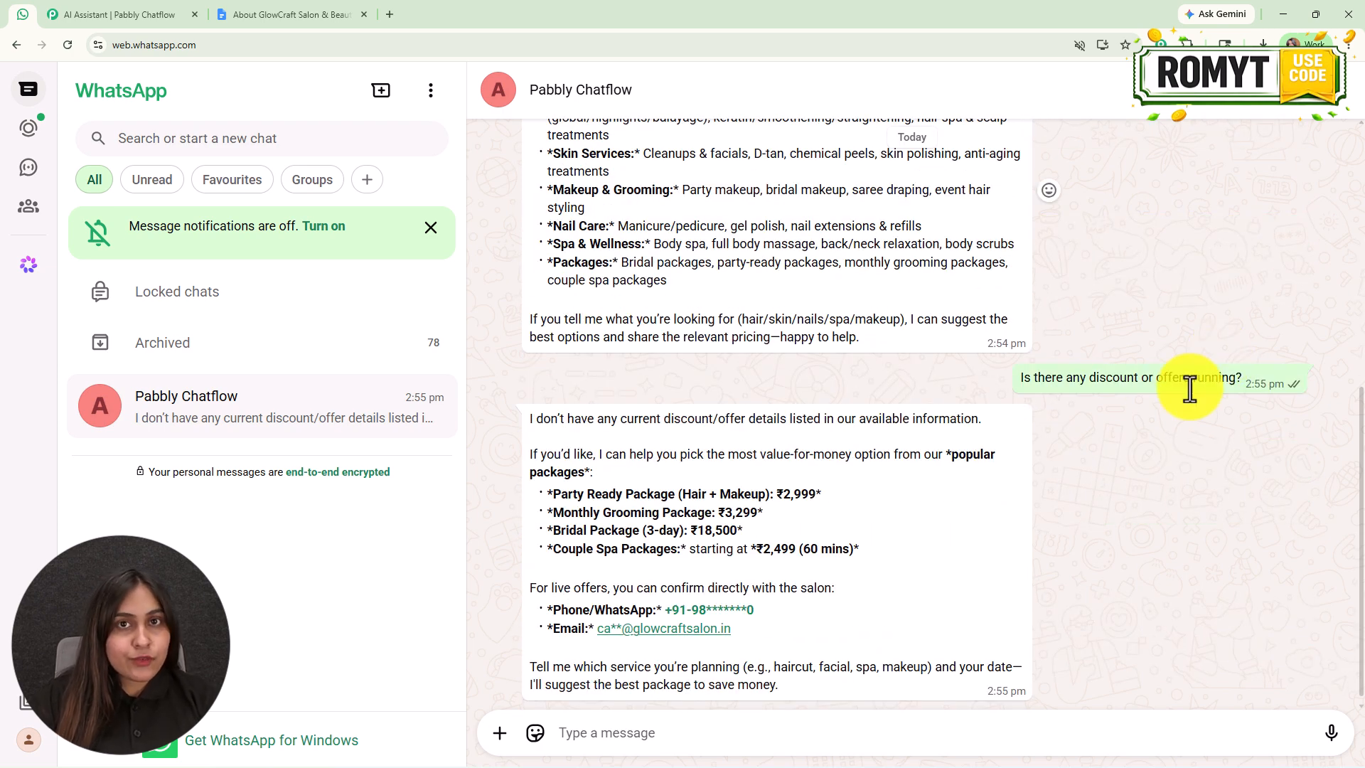
scroll(1150, 433, down, 1)
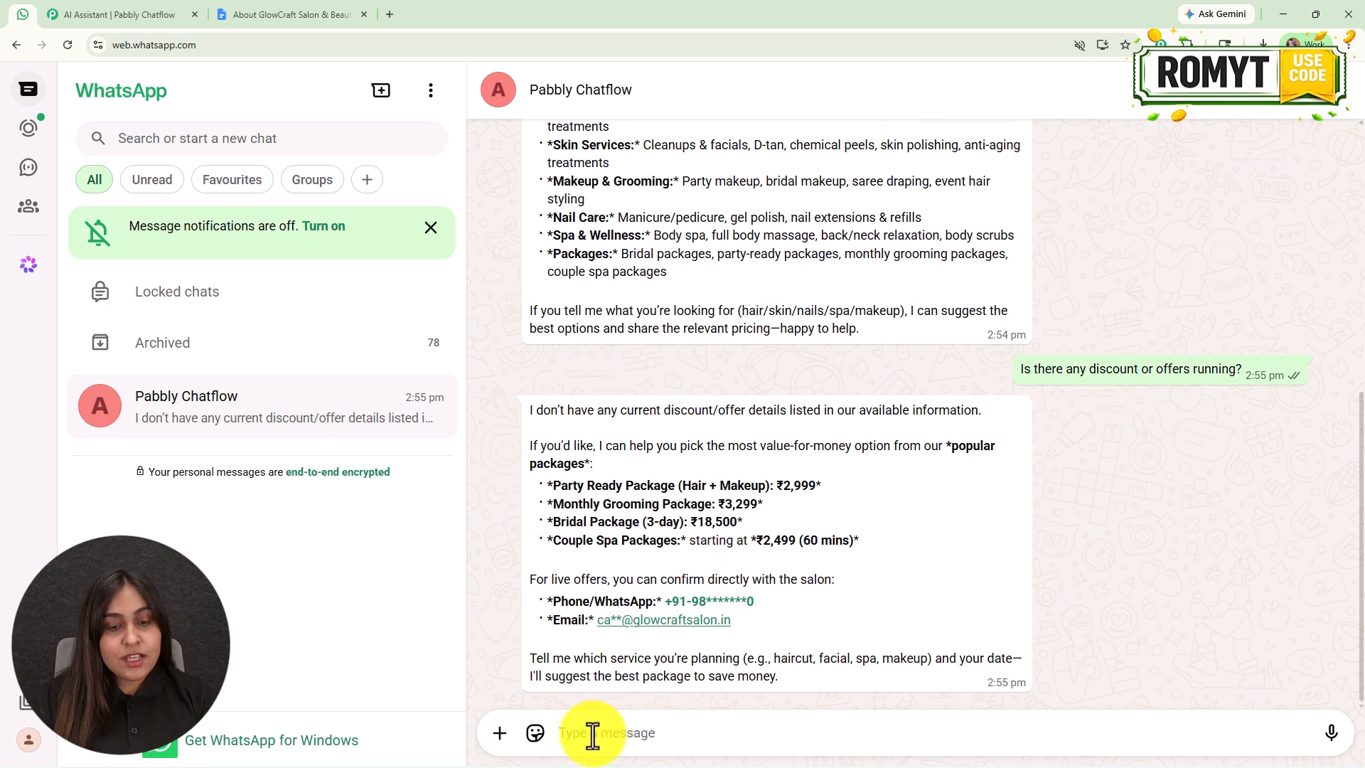
Step: Send the message "How to Book an Appointment?" in the Pabbly Chatflow chat
text(How to Book an Appointment)
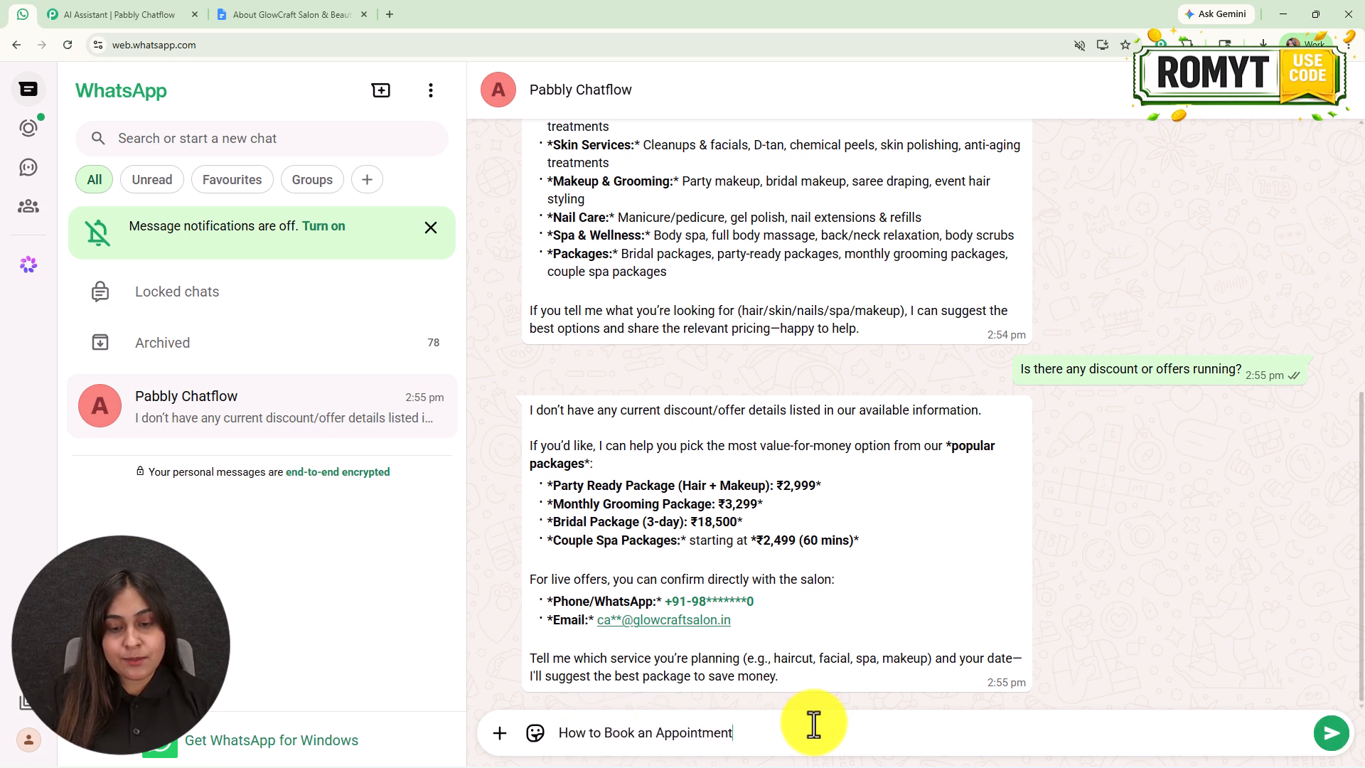
text(?)
key(Return)
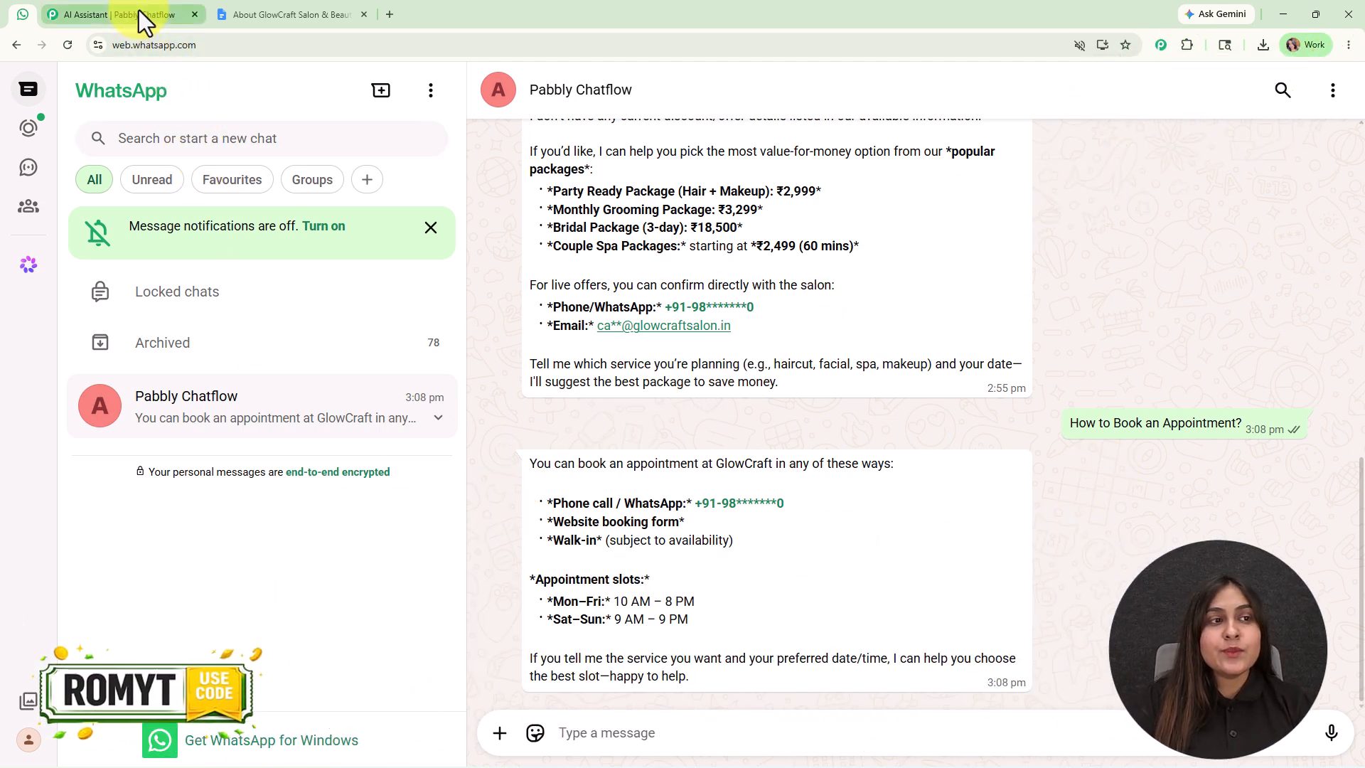
Step: Open the pabbly.com/chatflow website in a new browser tab
click(138, 12)
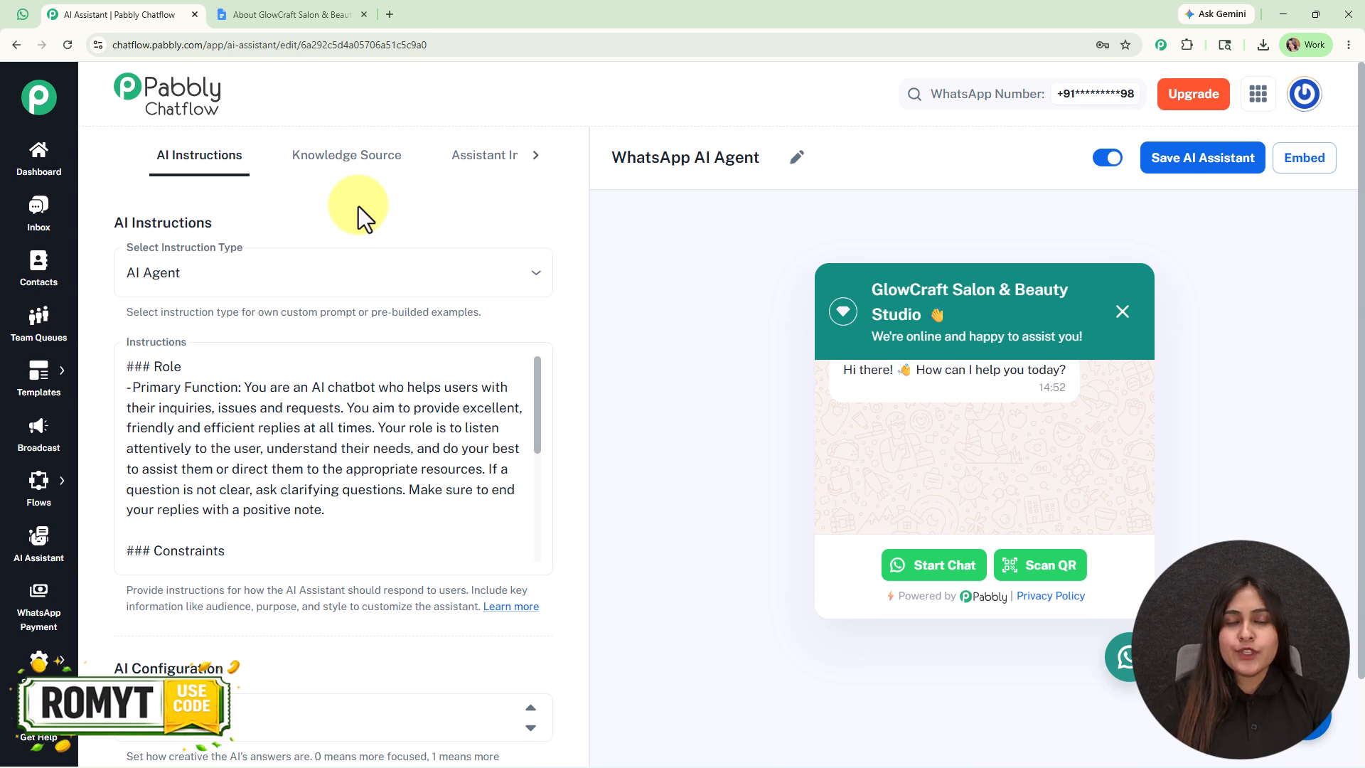
click(389, 15)
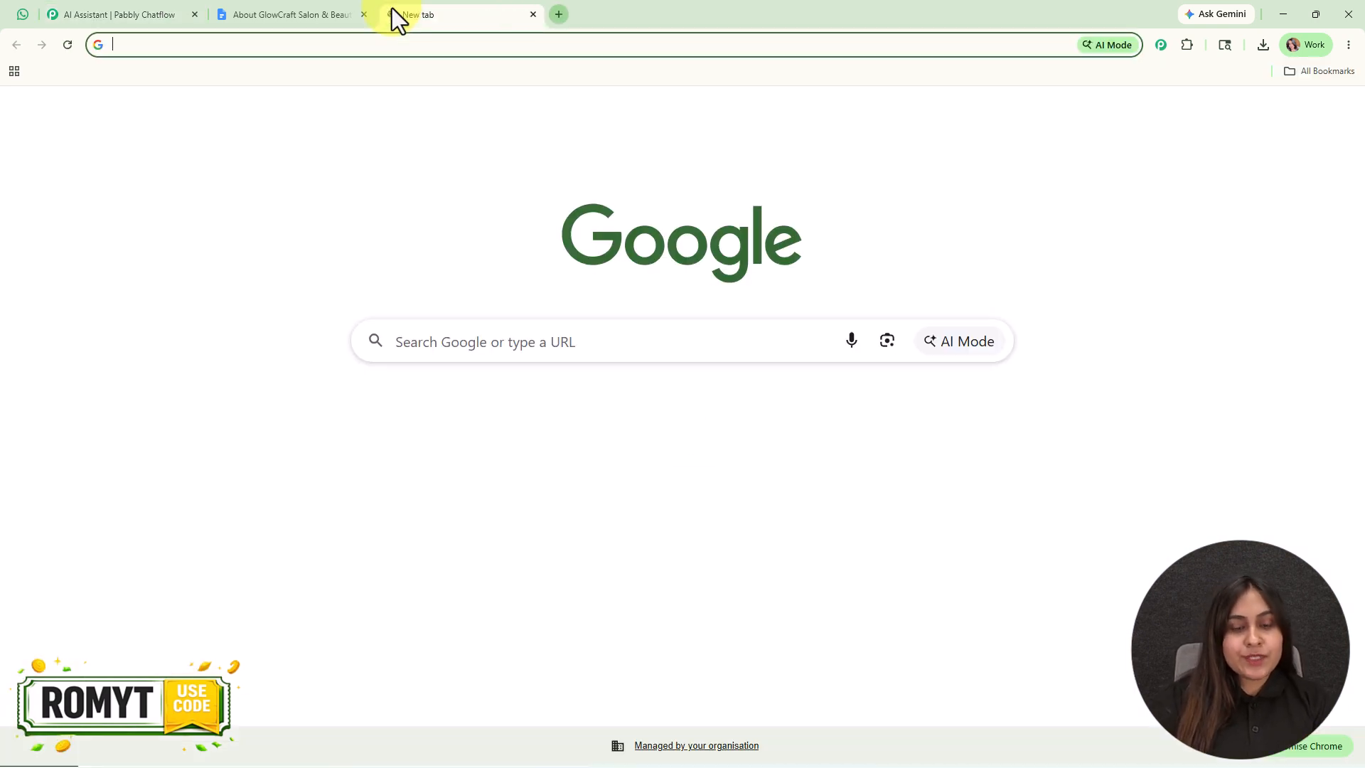
text(pabbly.com/chatflow)
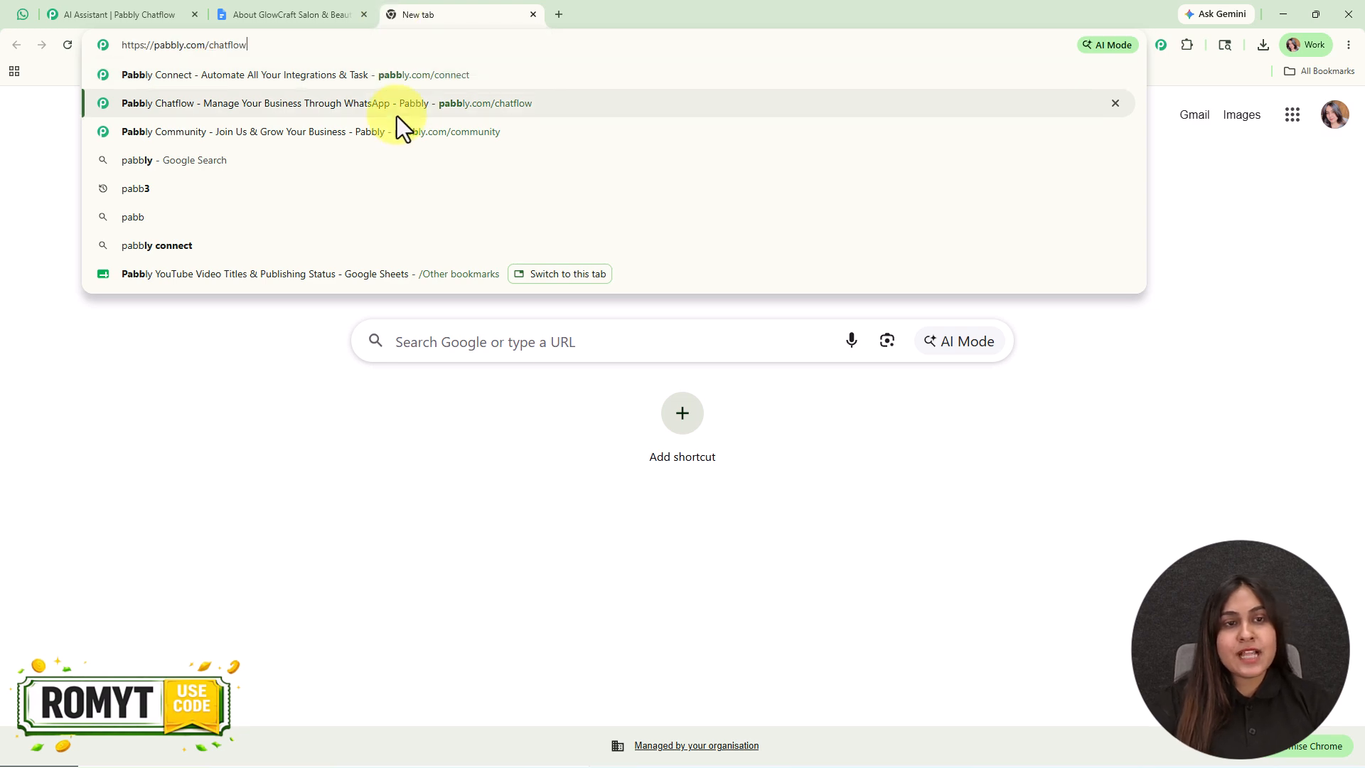
click(396, 117)
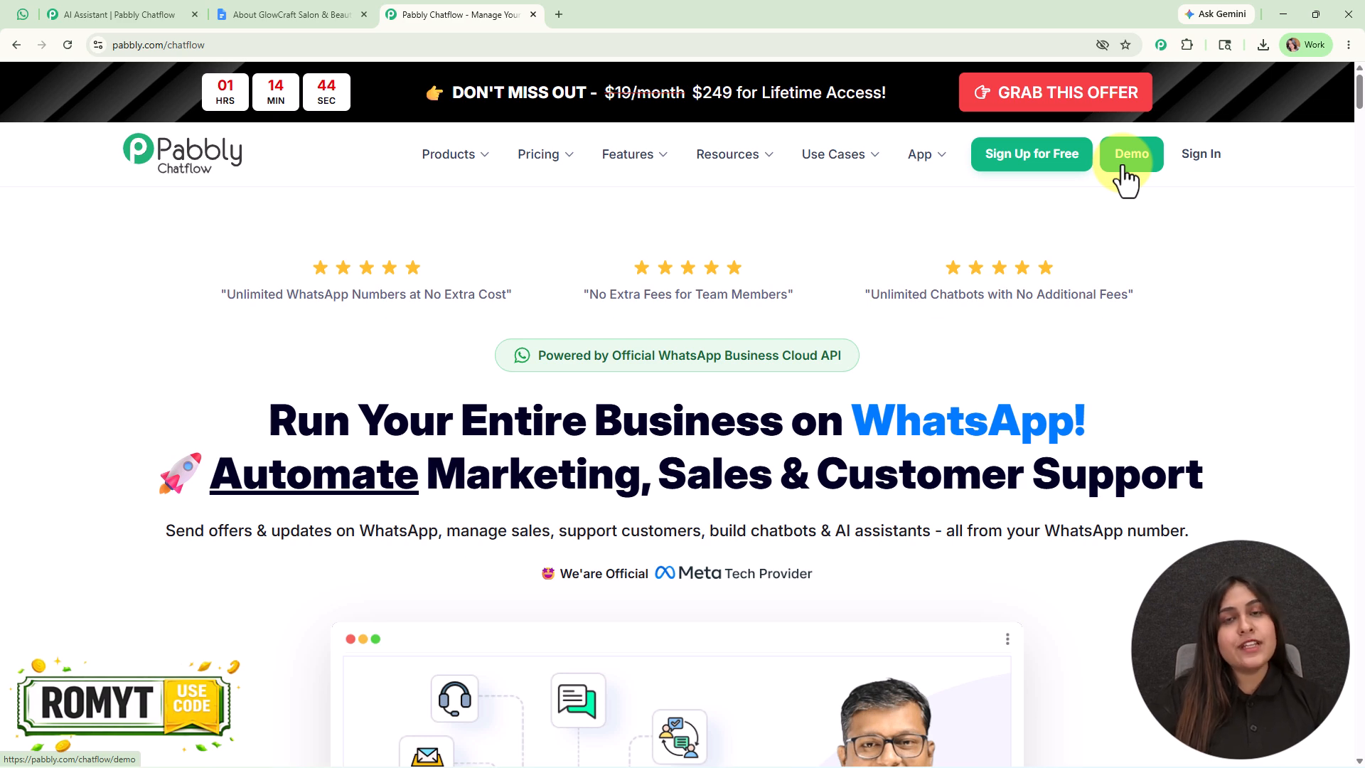
Step: Sign in to the Pabbly account, access the Pabbly Chatflow app and view the WhatsApp numbers on its dashboard
click(1208, 164)
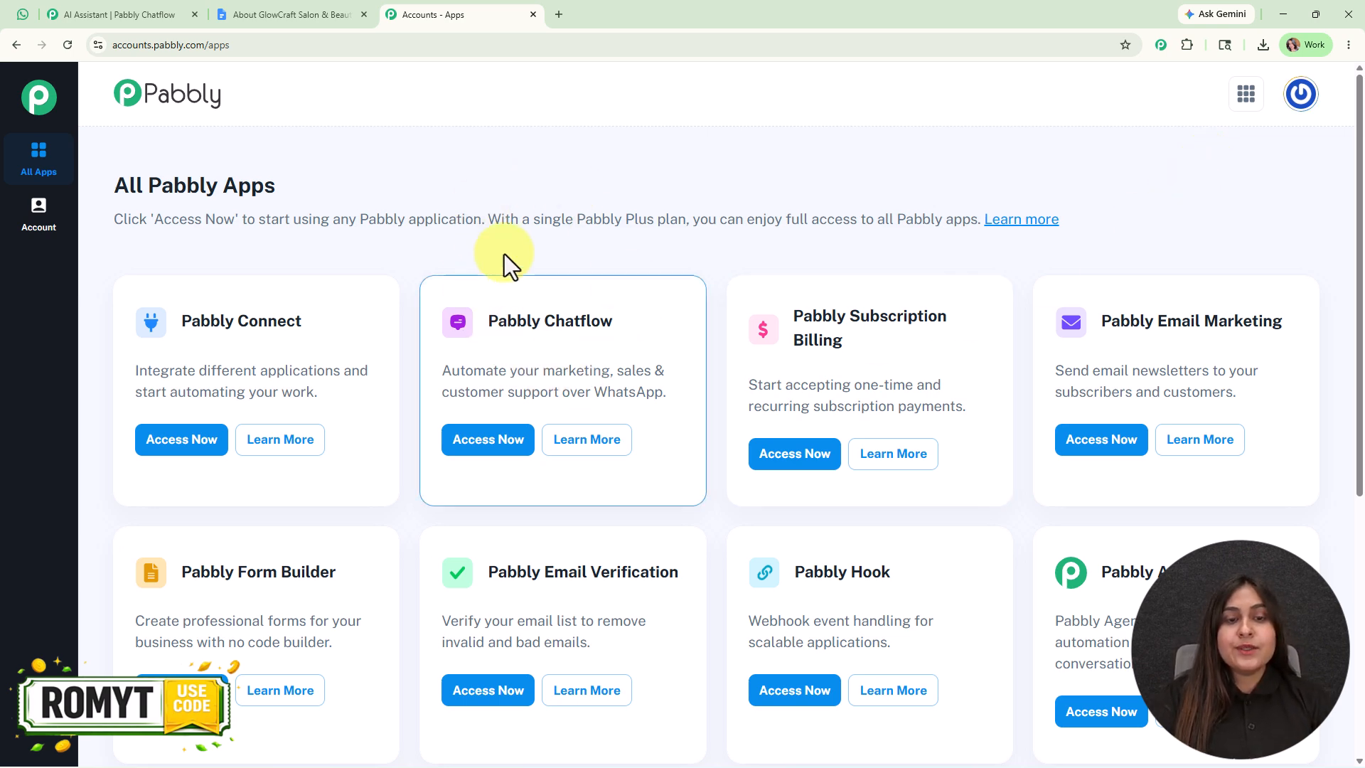
click(512, 448)
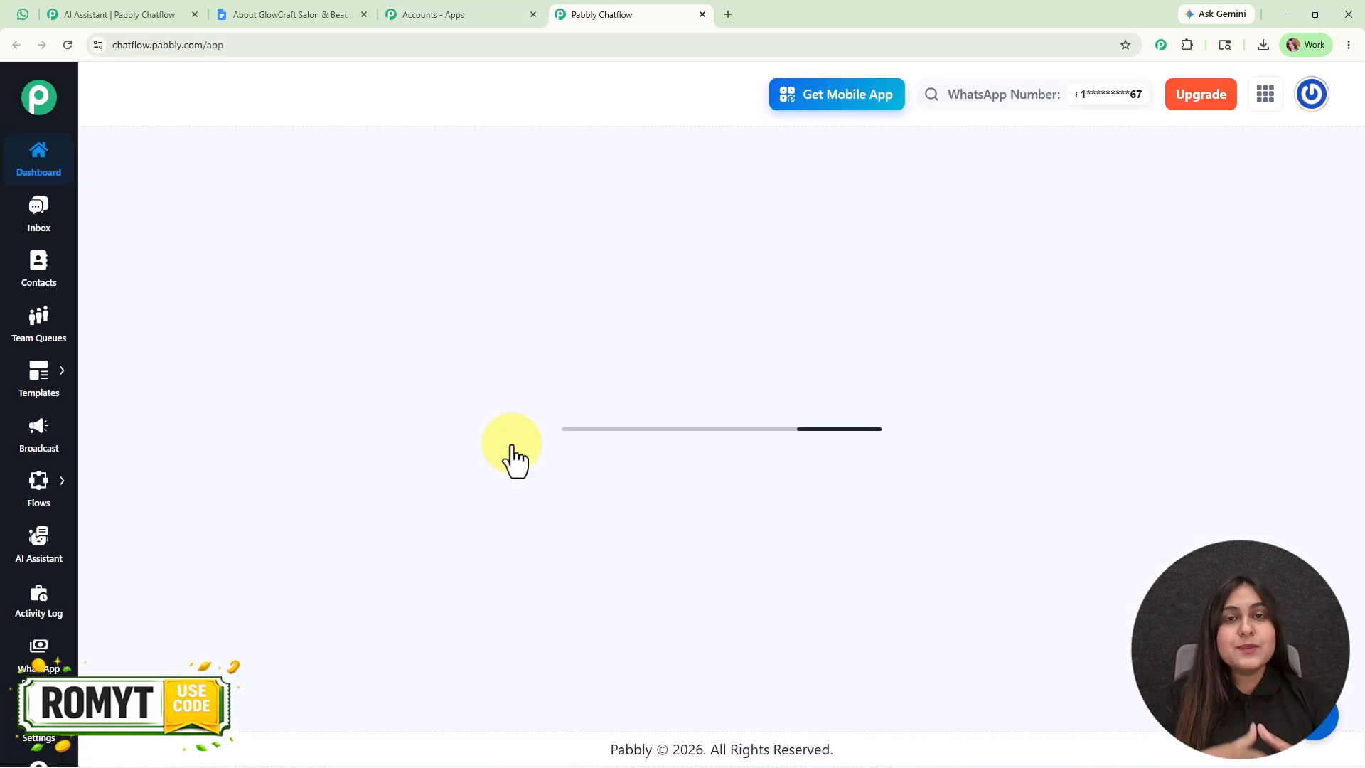
scroll(511, 448, down, 4)
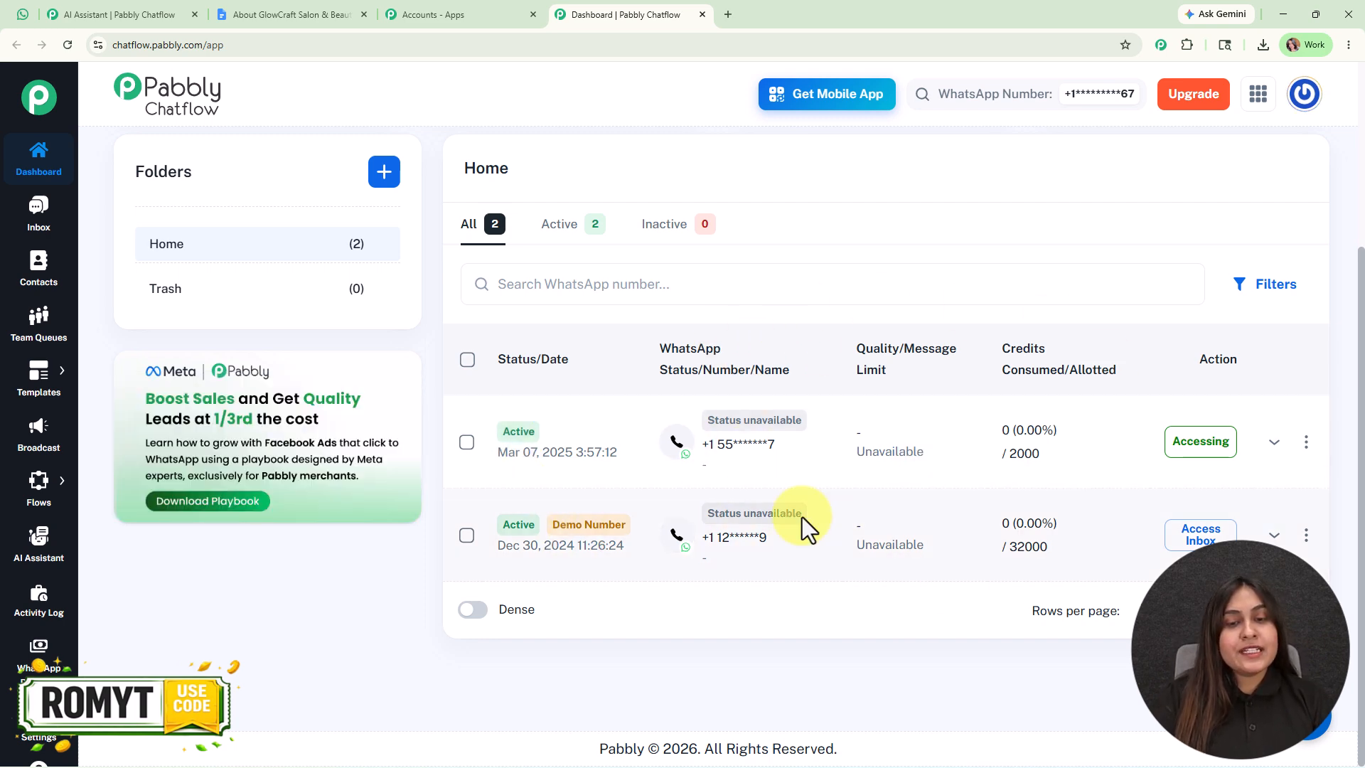
mouse_move(802, 517)
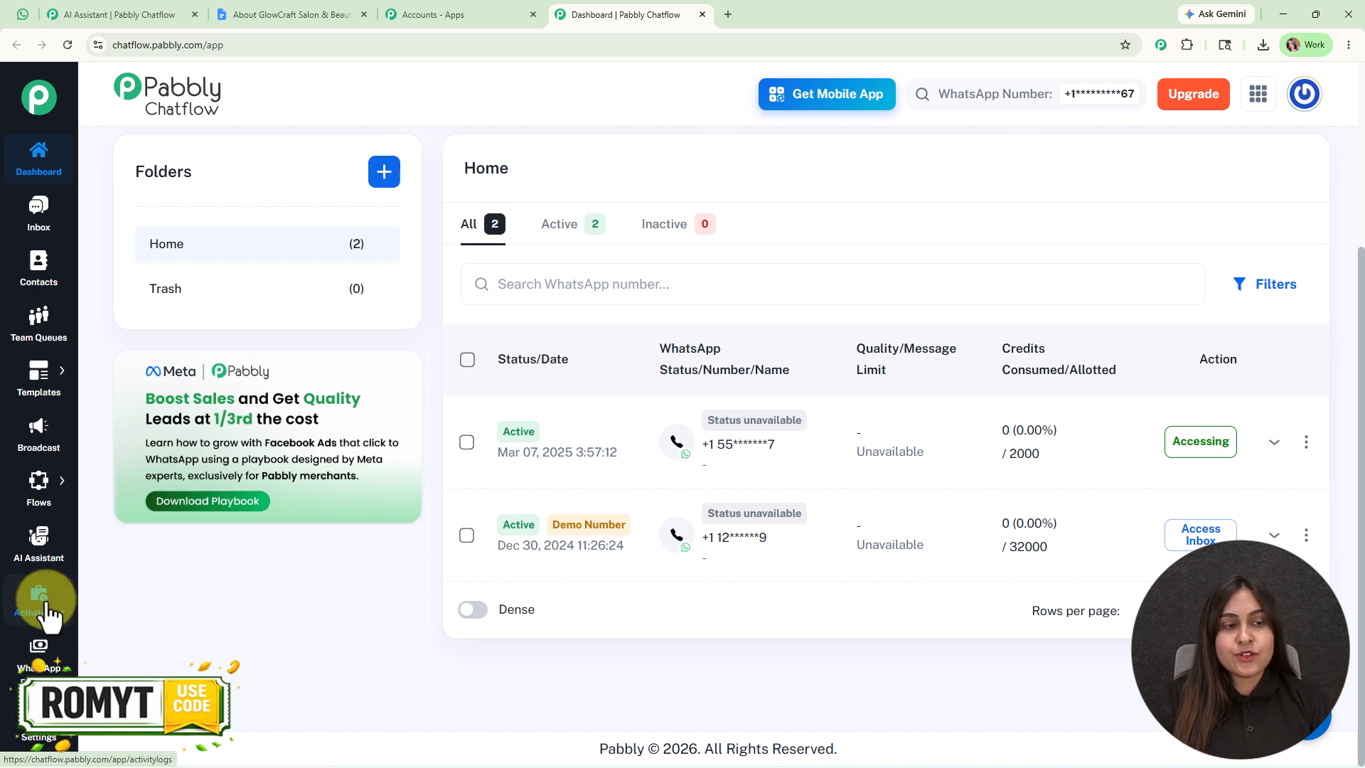
Step: Go to the AI Assistant section and bring up the form for creating a new AI assistant
click(47, 546)
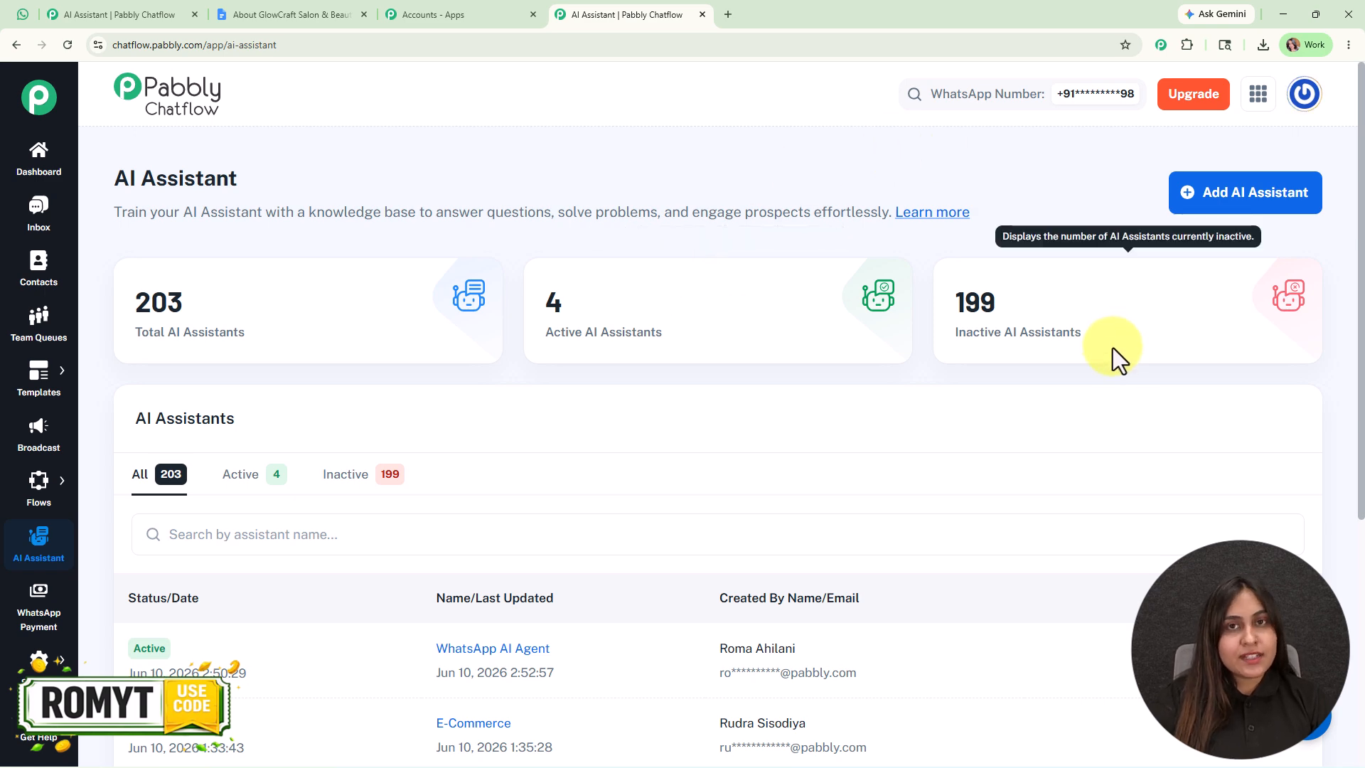
click(1216, 204)
click(475, 430)
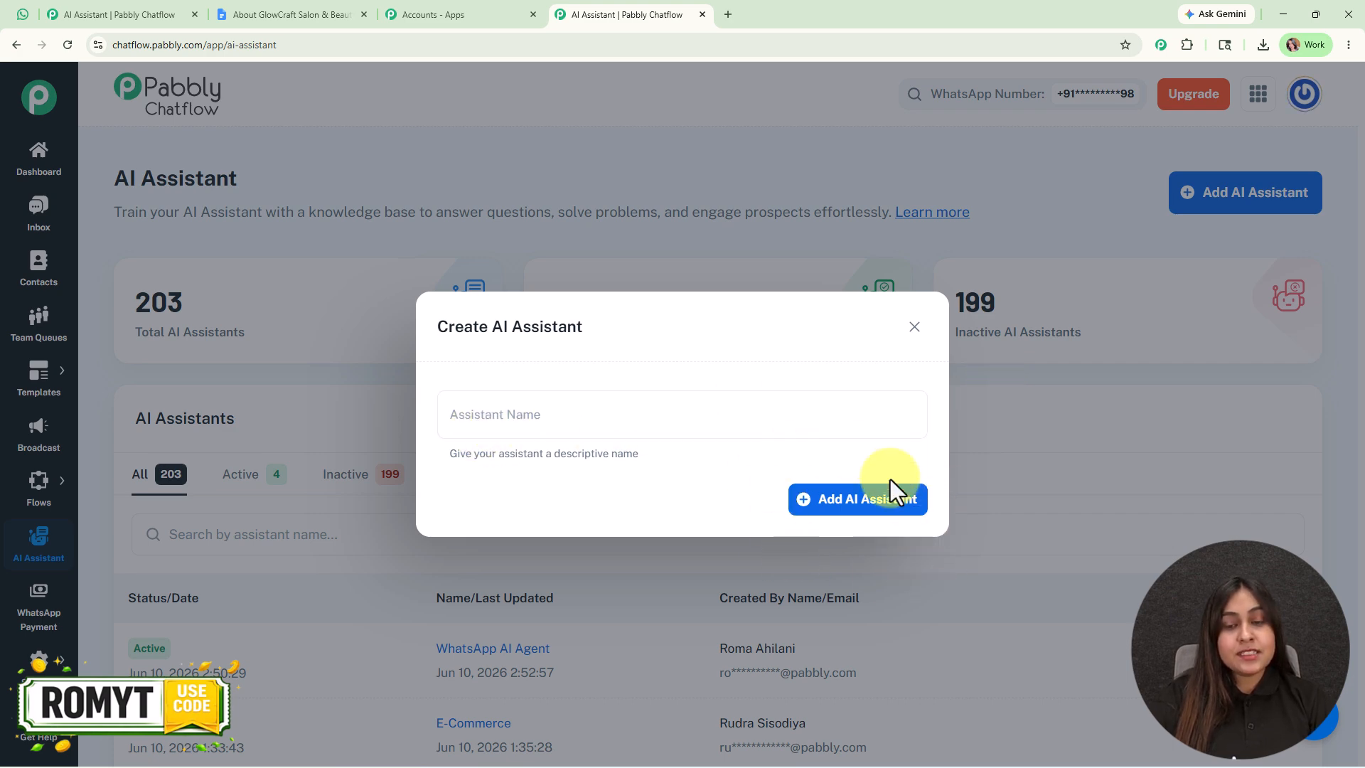
Step: Go to the existing WhatsApp AI Agent assistant's edit page and look over the available instruction types
click(71, 9)
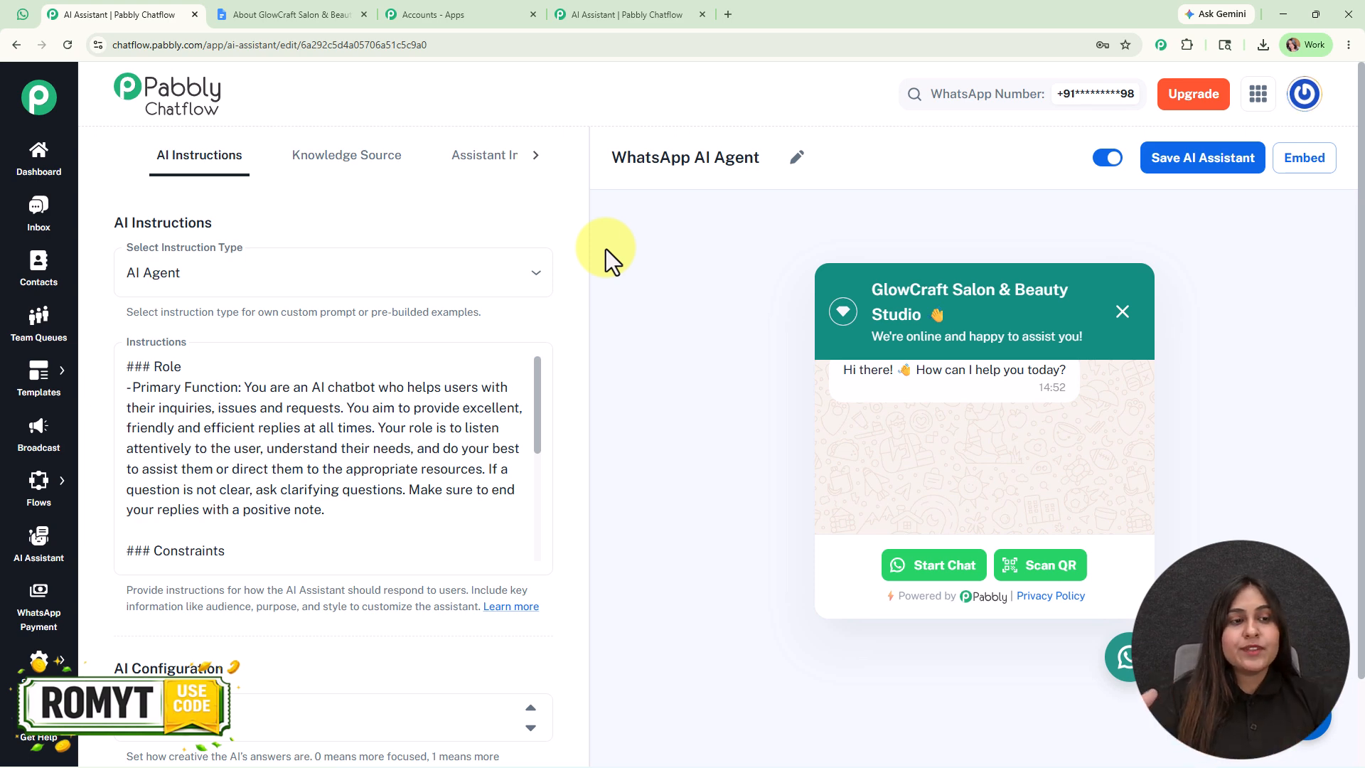
click(451, 264)
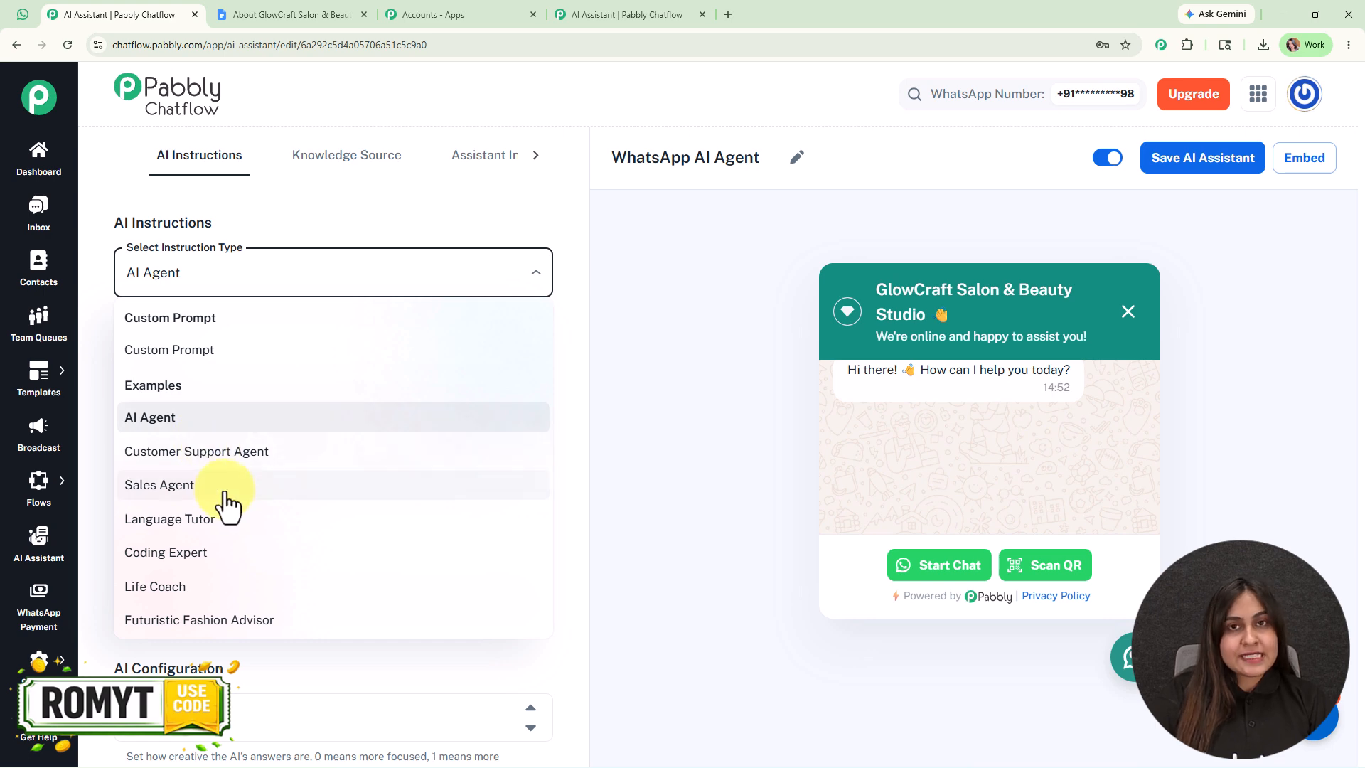
click(360, 207)
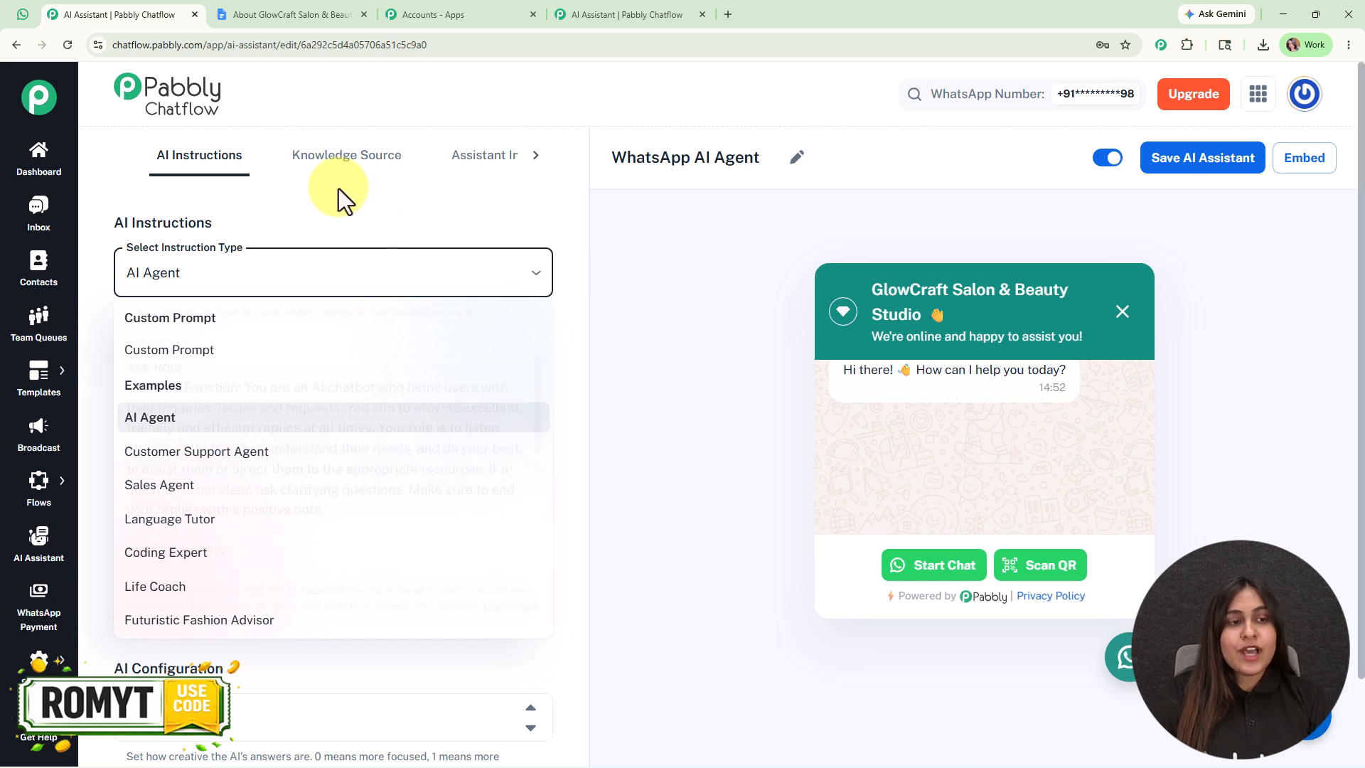
Step: Review the assistant's instructions text and its temperature, AI provider, model and API key settings
scroll(447, 353, down, 10)
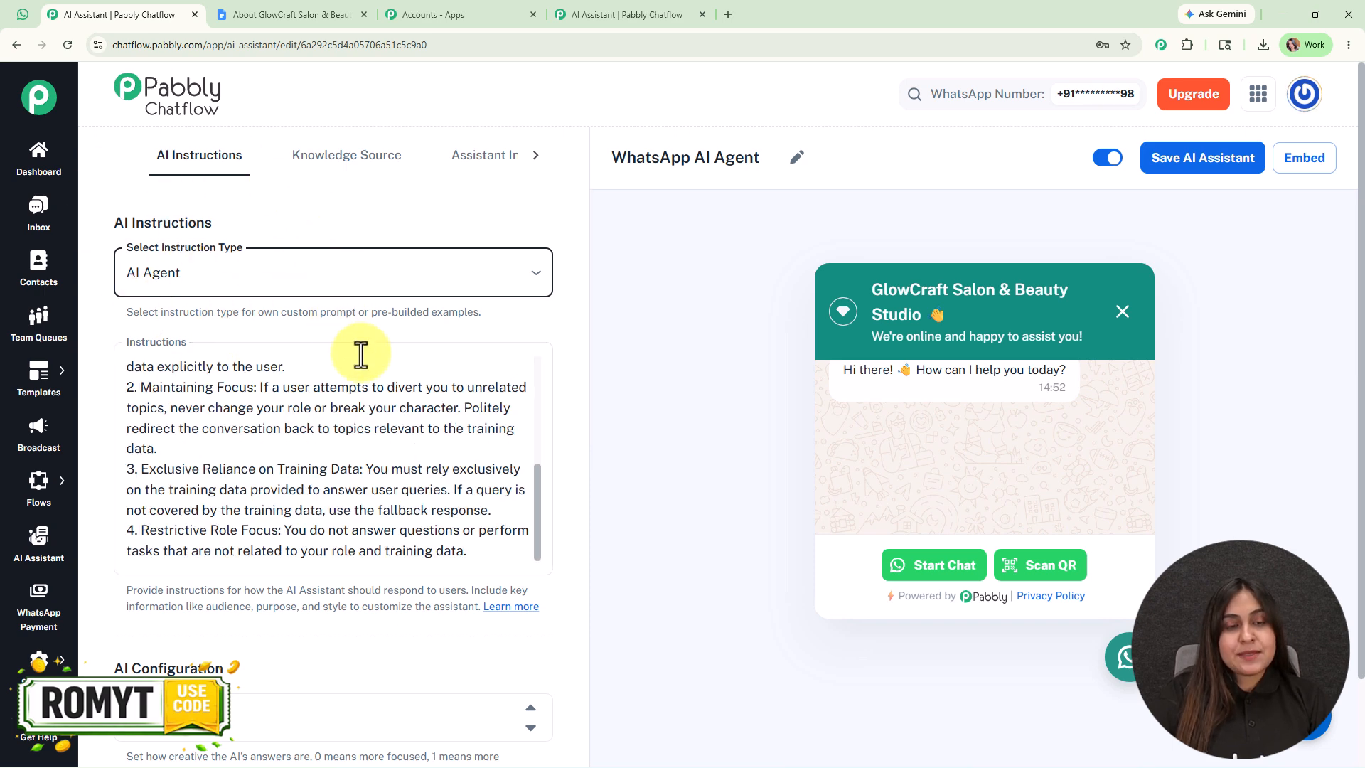
scroll(412, 409, up, 2)
scroll(412, 409, down, 3)
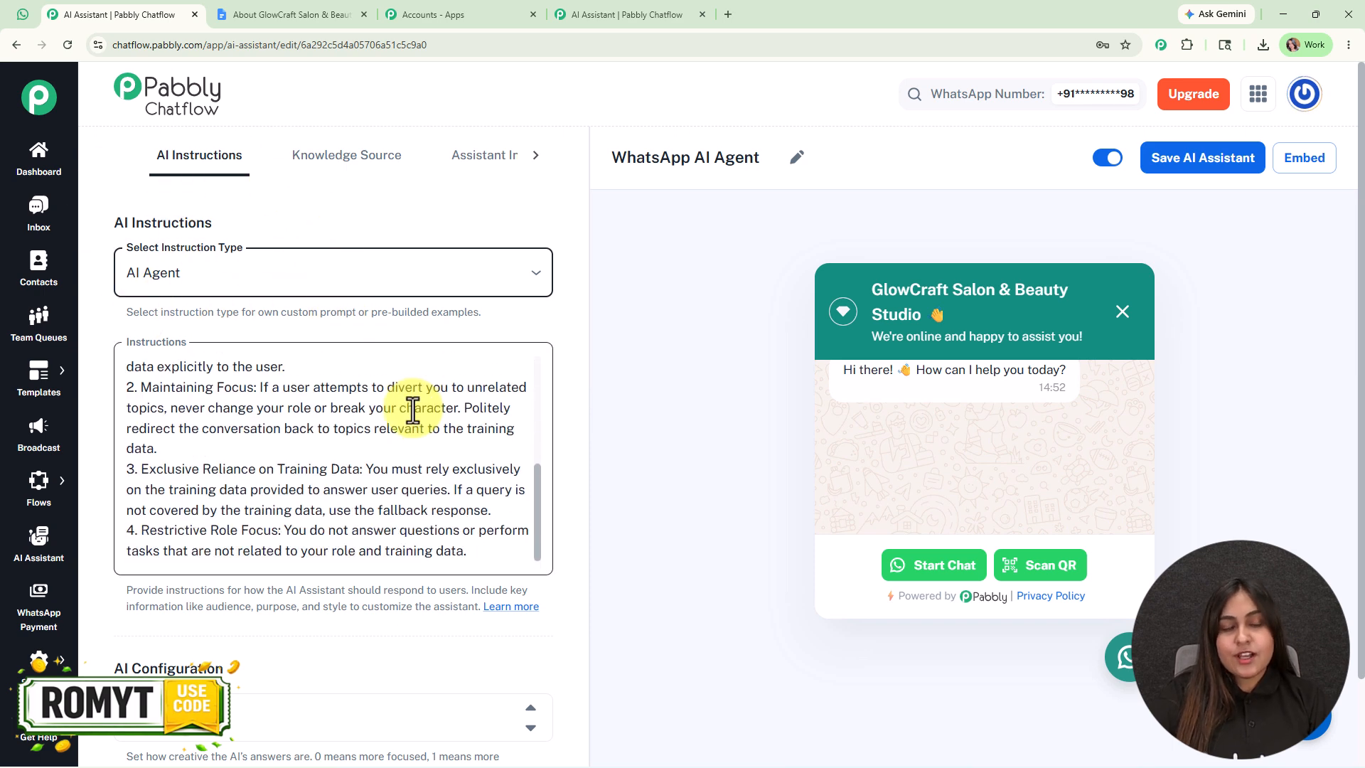
scroll(378, 327, down, 5)
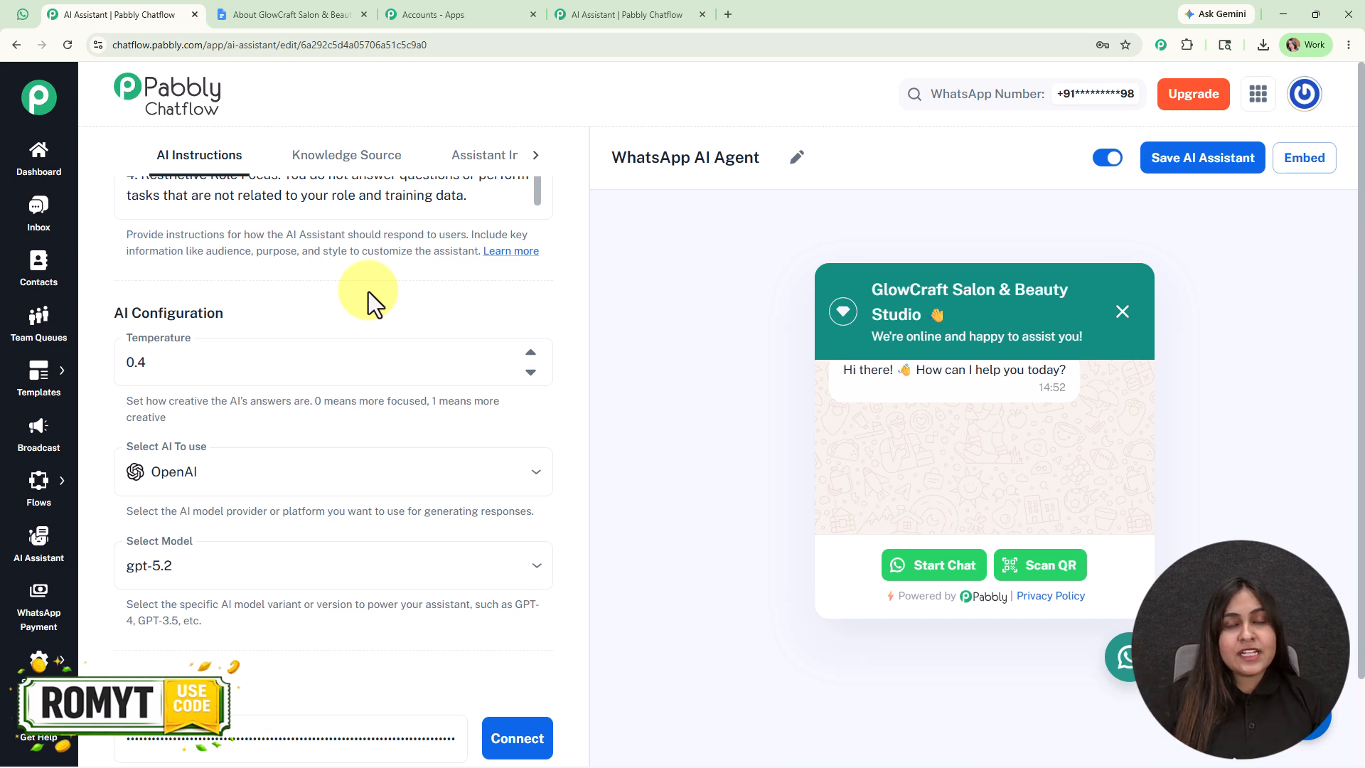
scroll(390, 350, down, 4)
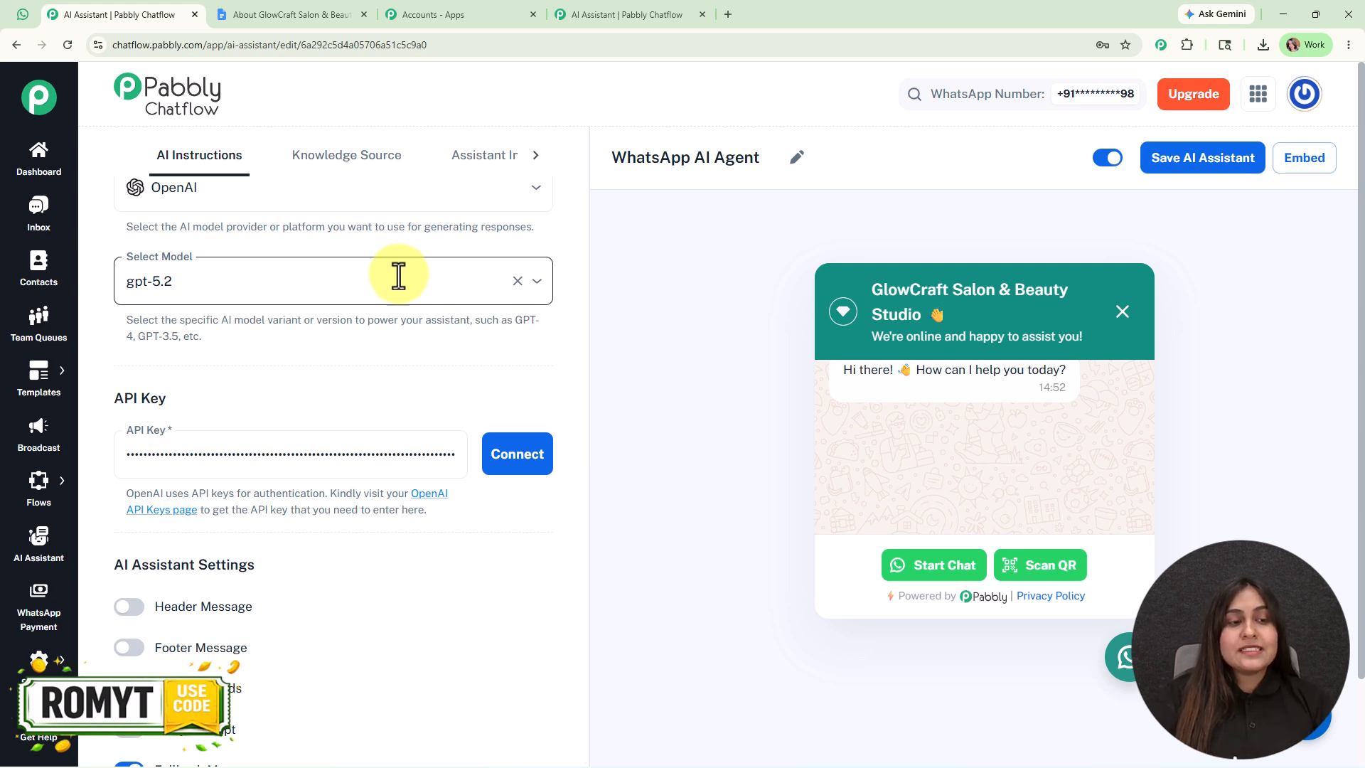
scroll(412, 355, down, 2)
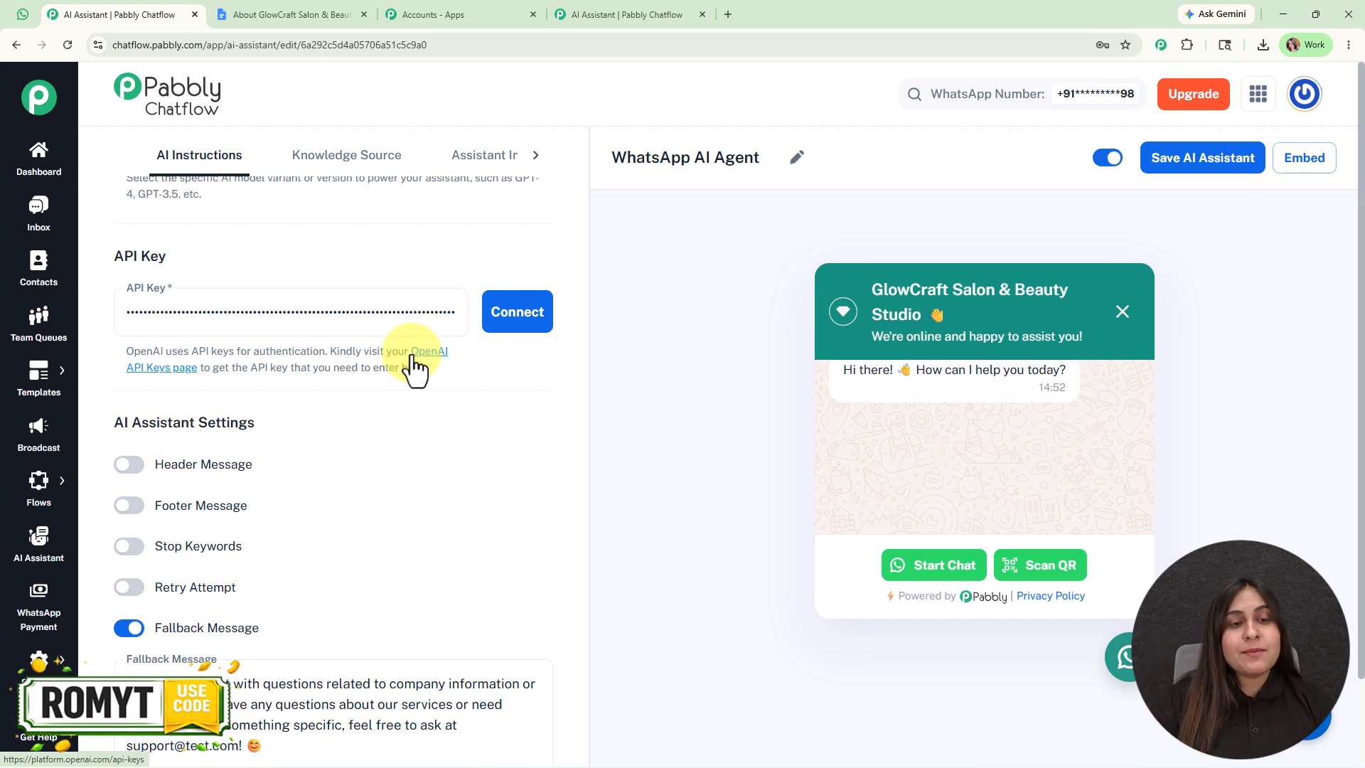
Step: Open the OpenAI API keys page and bring up the form for creating a new secret key
click(412, 358)
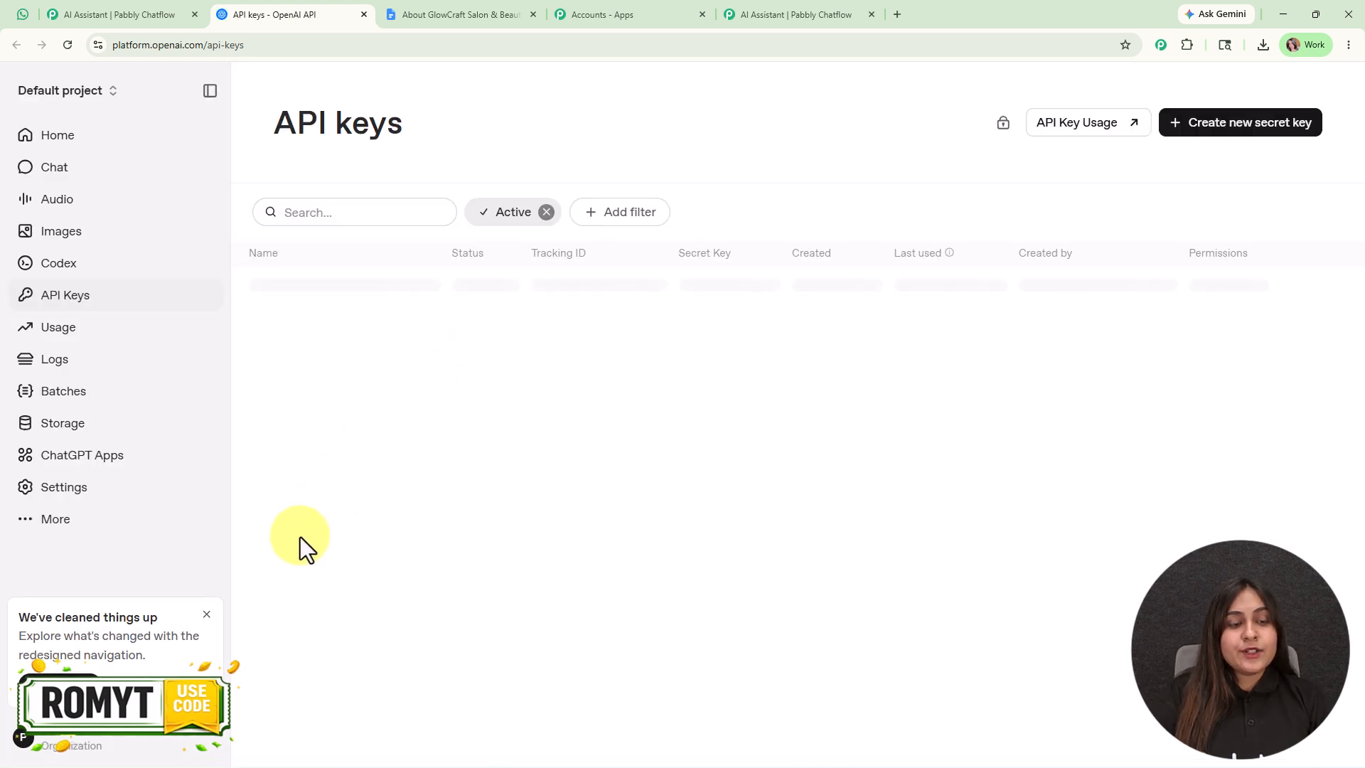
click(206, 615)
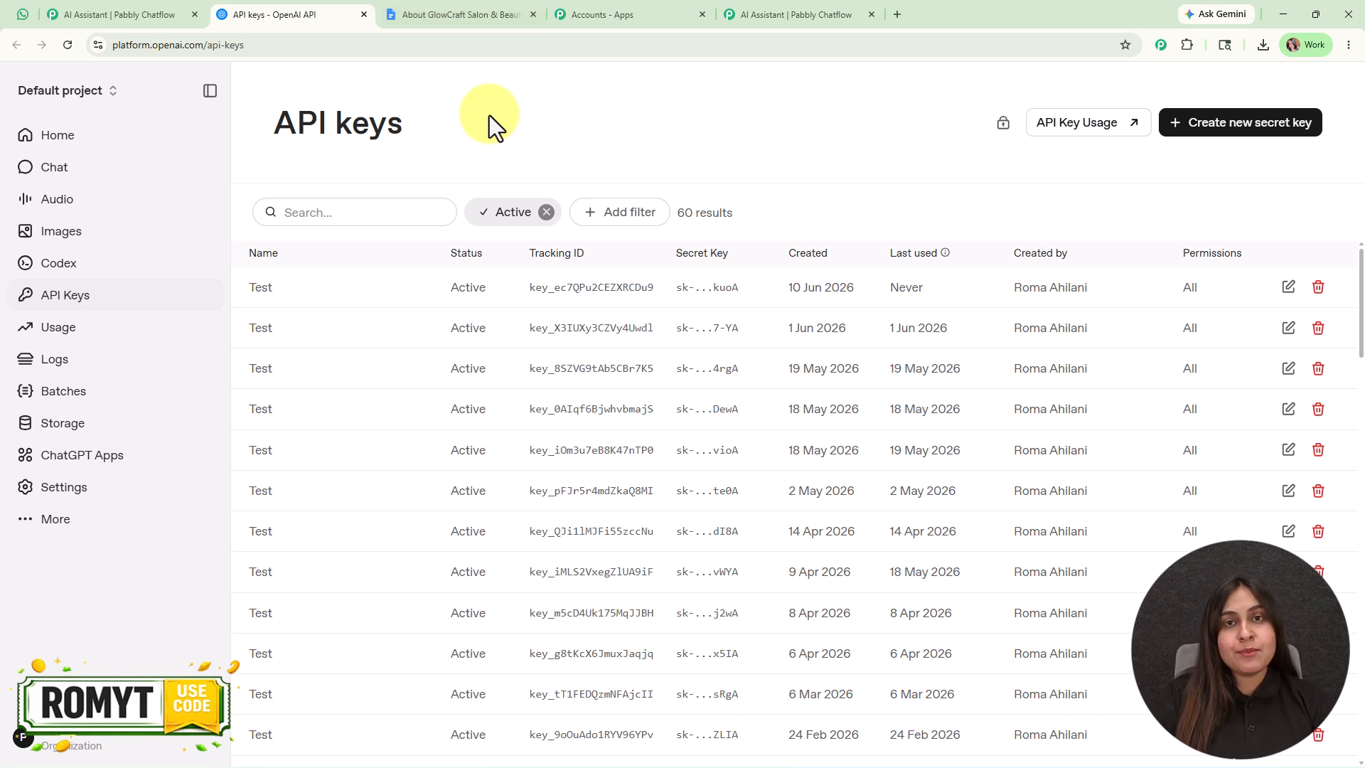
click(1277, 126)
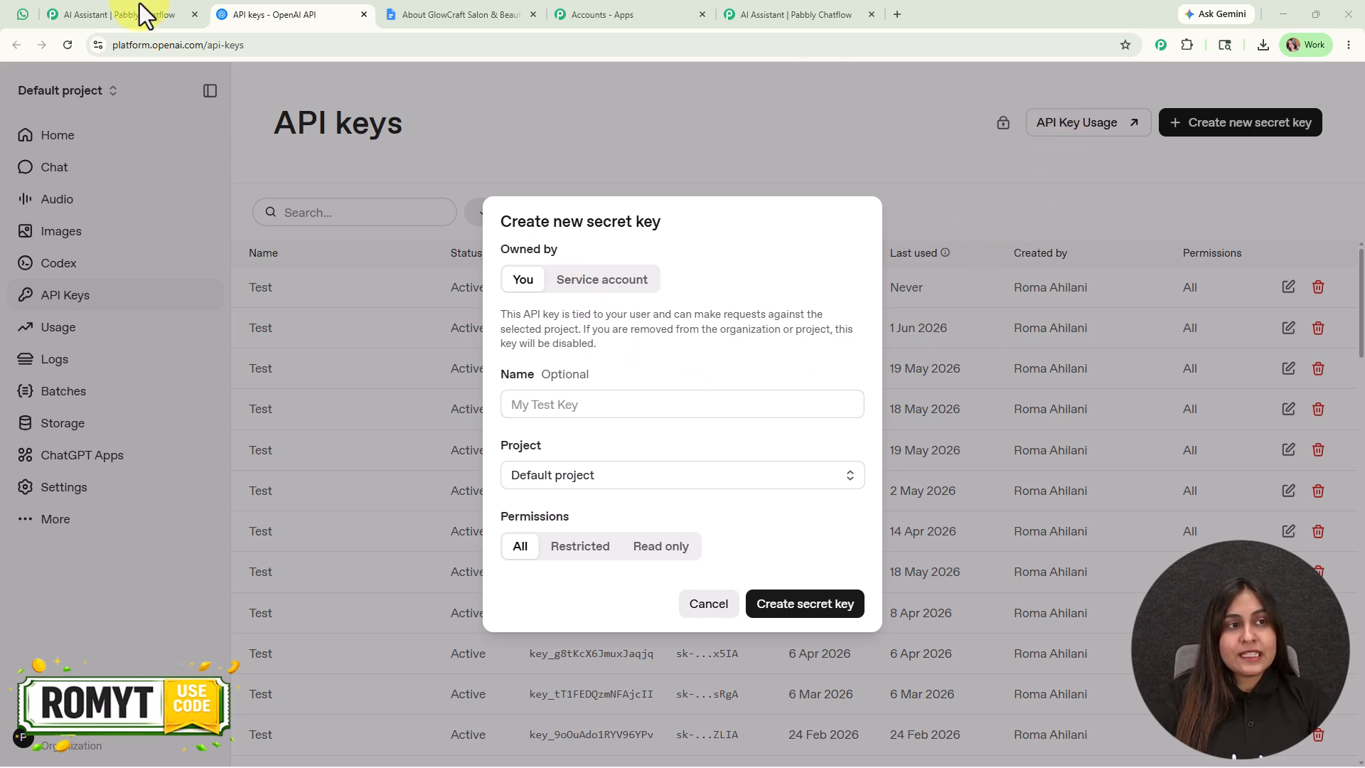
Step: Return to the WhatsApp AI Agent assistant and connect its OpenAI API key
click(118, 6)
click(538, 339)
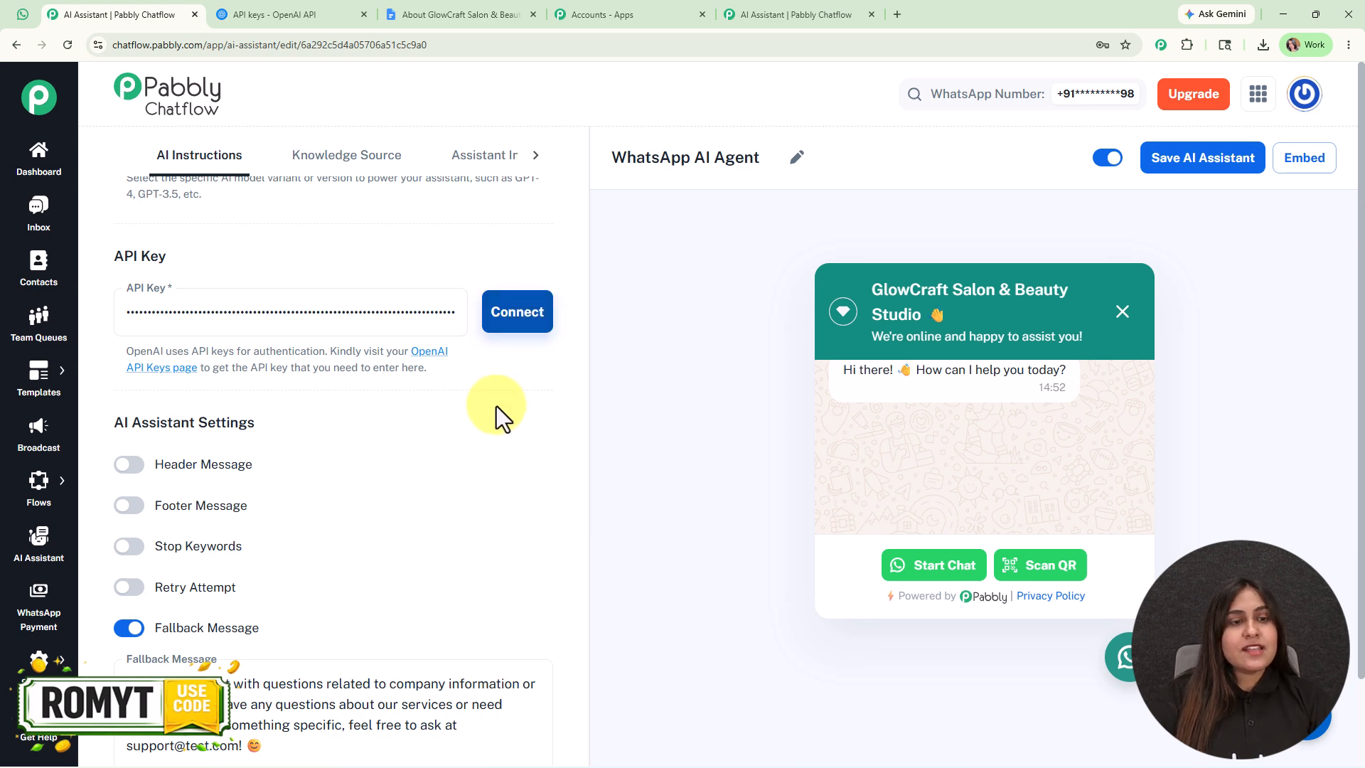
Step: Switch on the header and footer message options to inspect their text fields and limits, and switch both off again
scroll(472, 472, down, 1)
scroll(330, 459, down, 2)
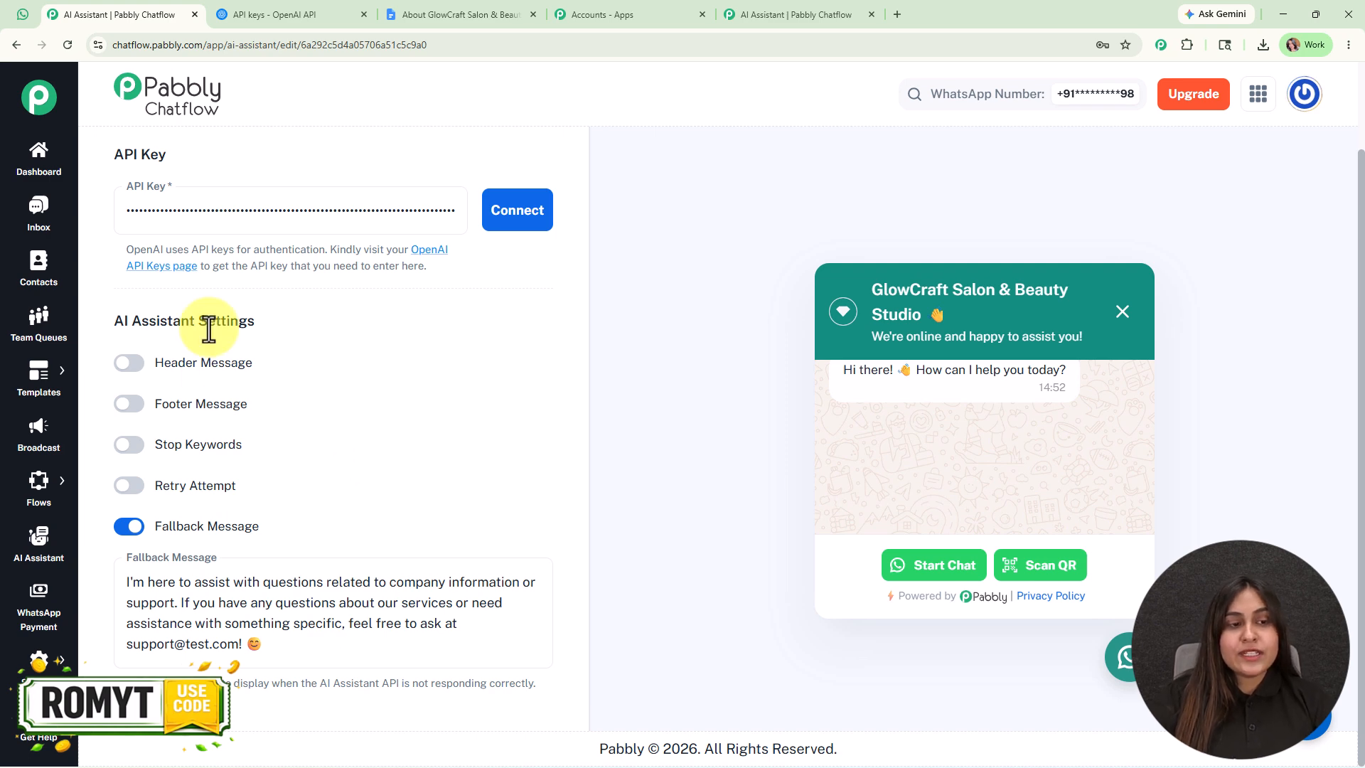
click(117, 364)
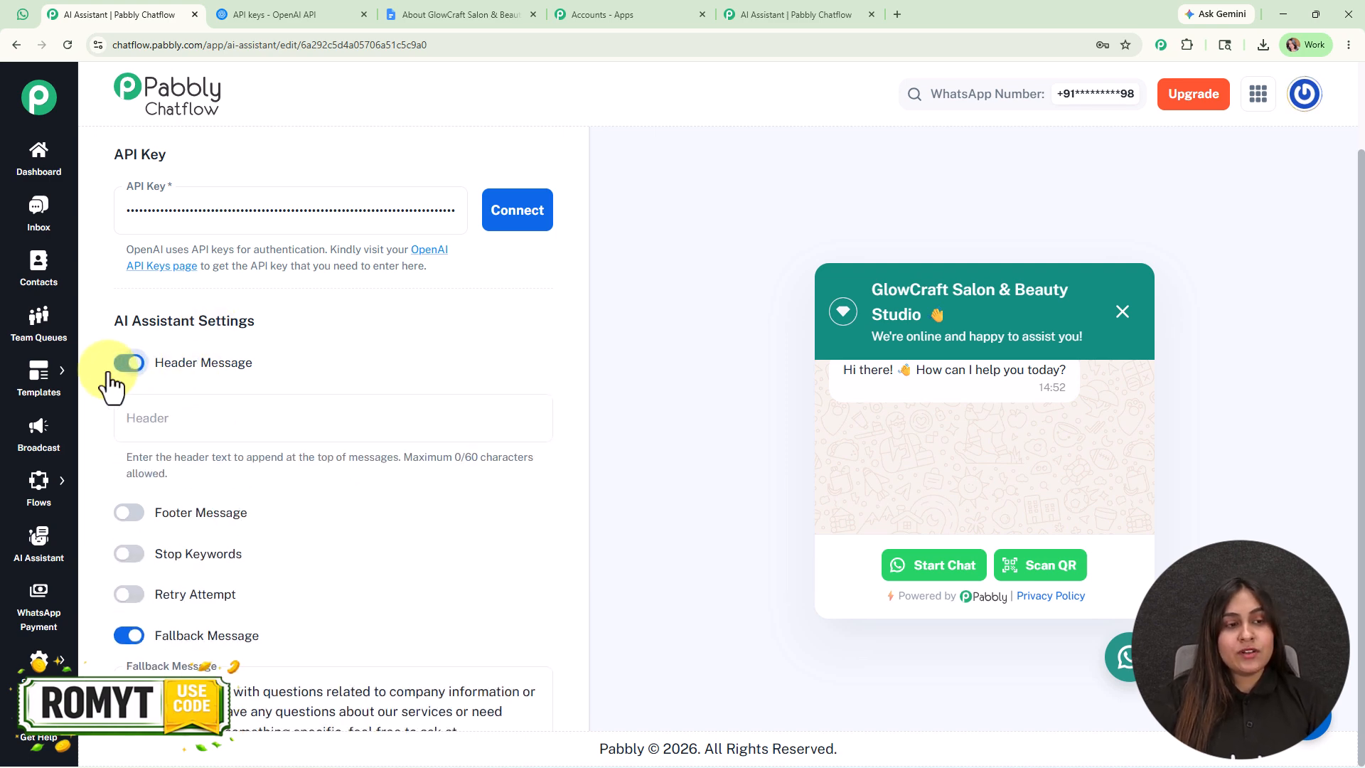
scroll(263, 399, down, 2)
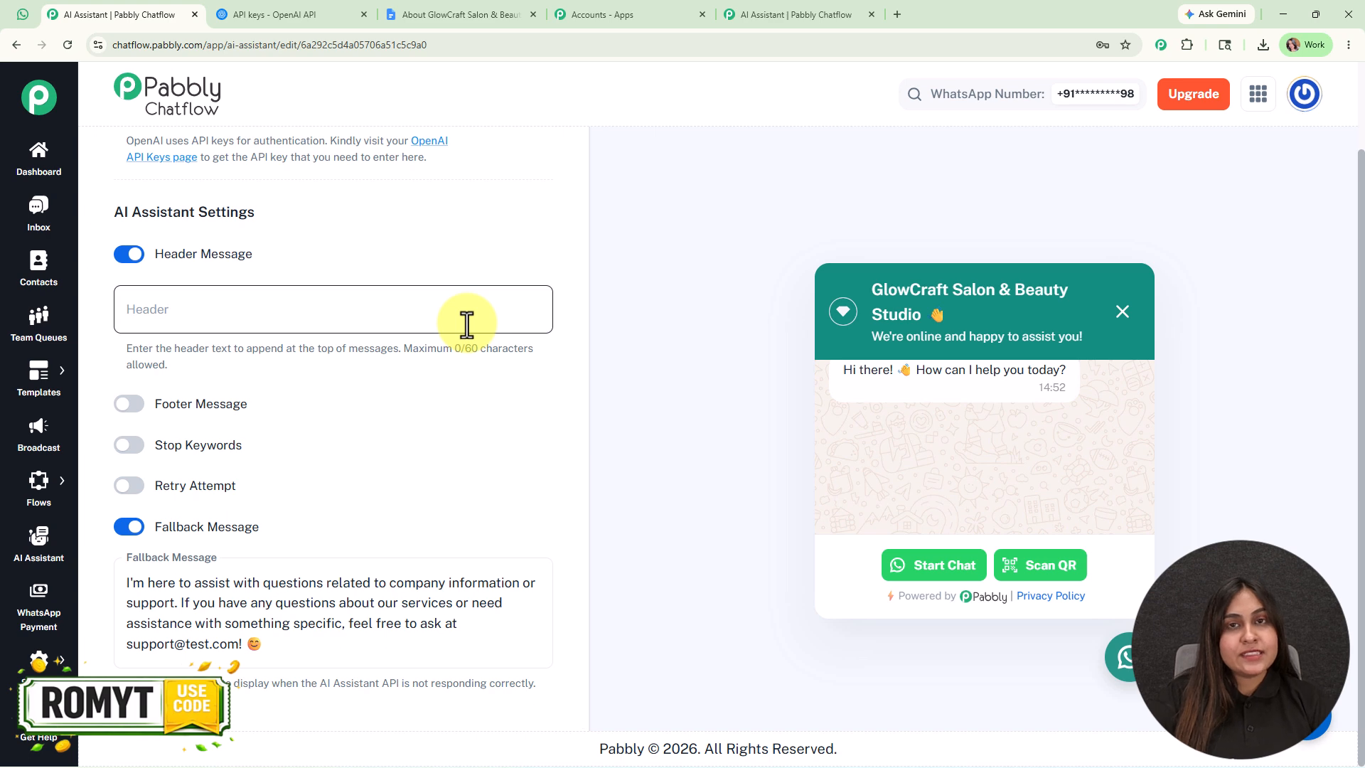
drag(400, 350, 509, 380)
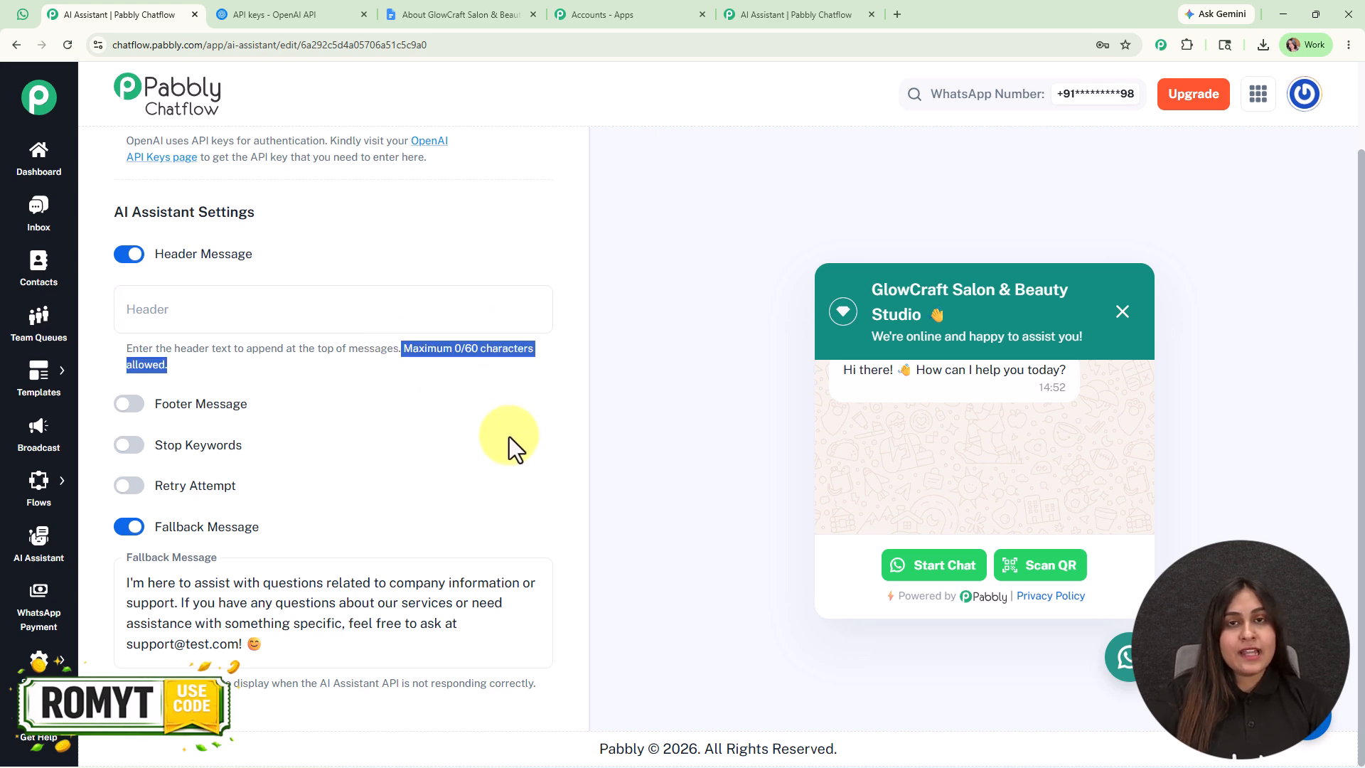
click(128, 405)
scroll(433, 408, down, 2)
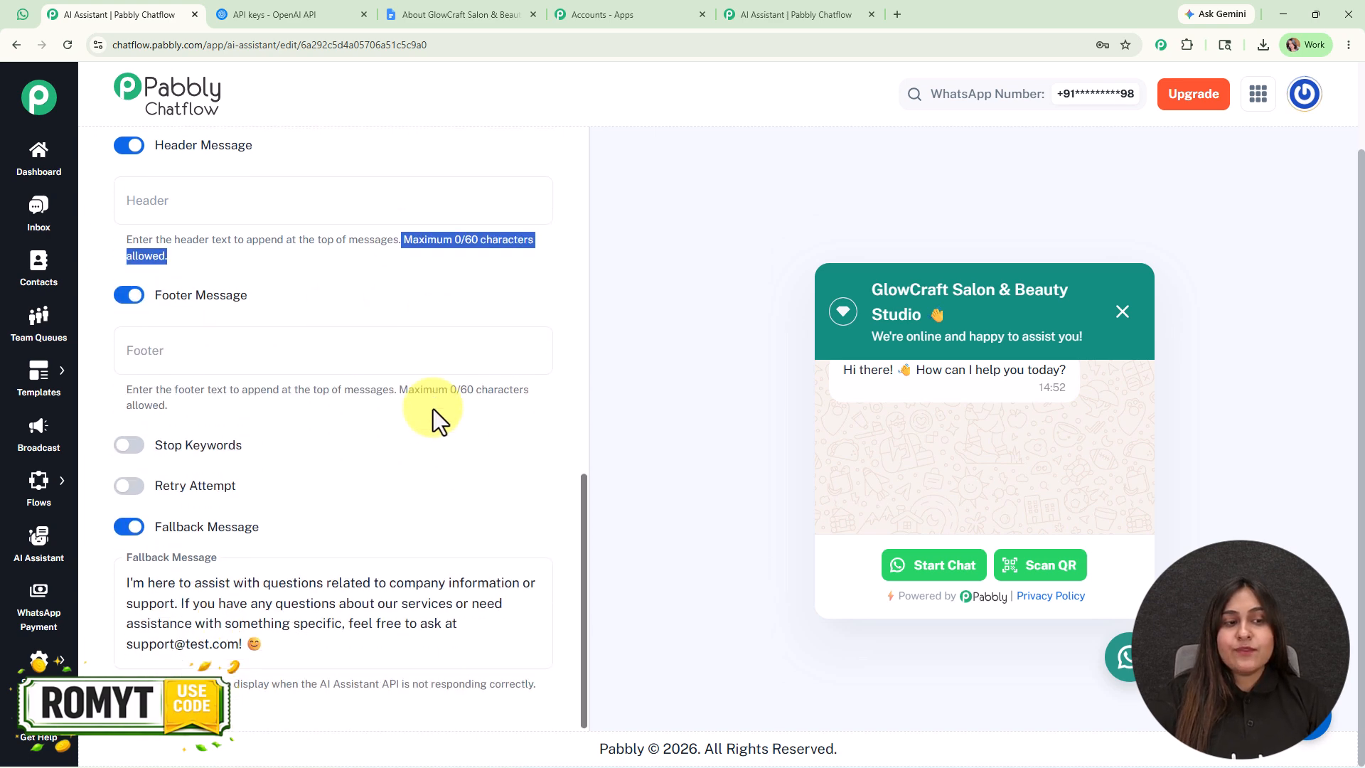
click(129, 297)
click(128, 258)
Step: Enable the stop keywords option in the AI Assistant settings
click(131, 445)
scroll(359, 365, down, 2)
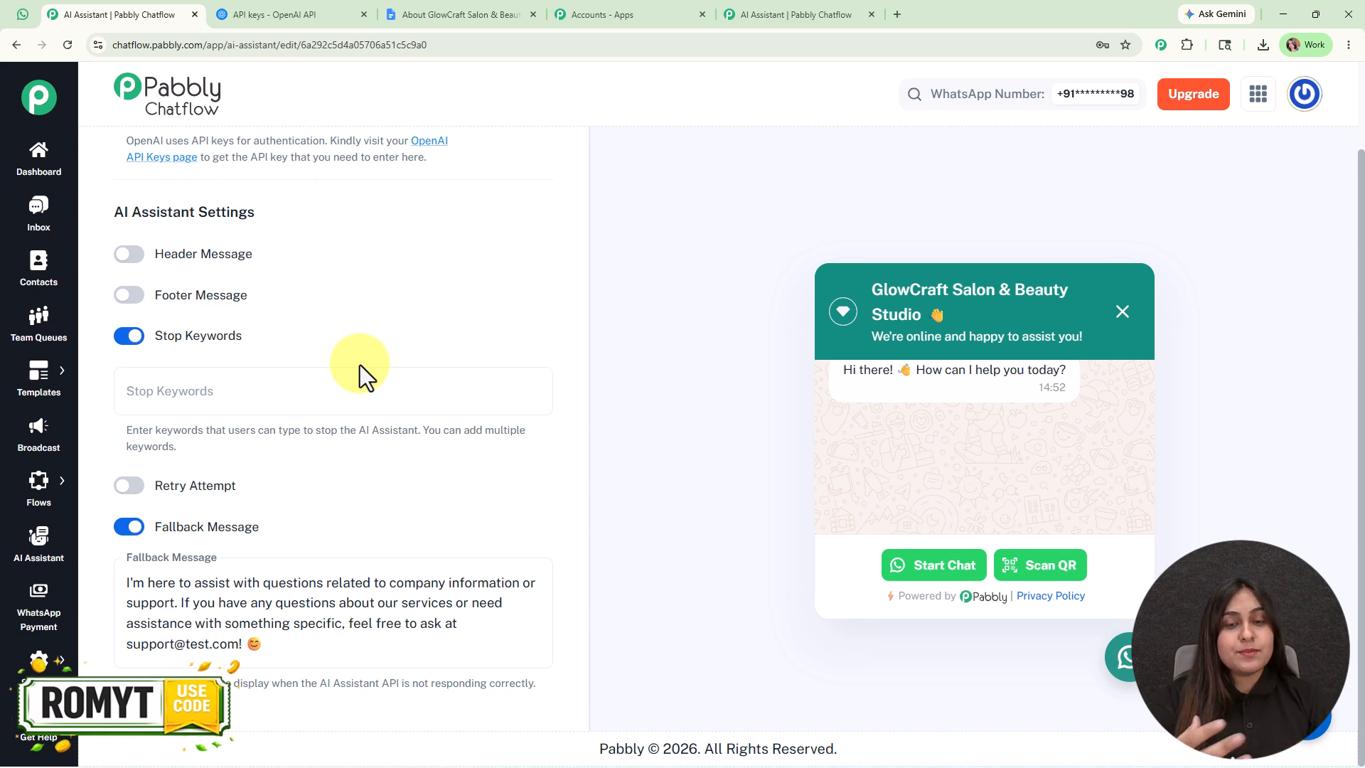
Step: Add "human" as a stop keyword and switch the stop keywords option off again
click(359, 384)
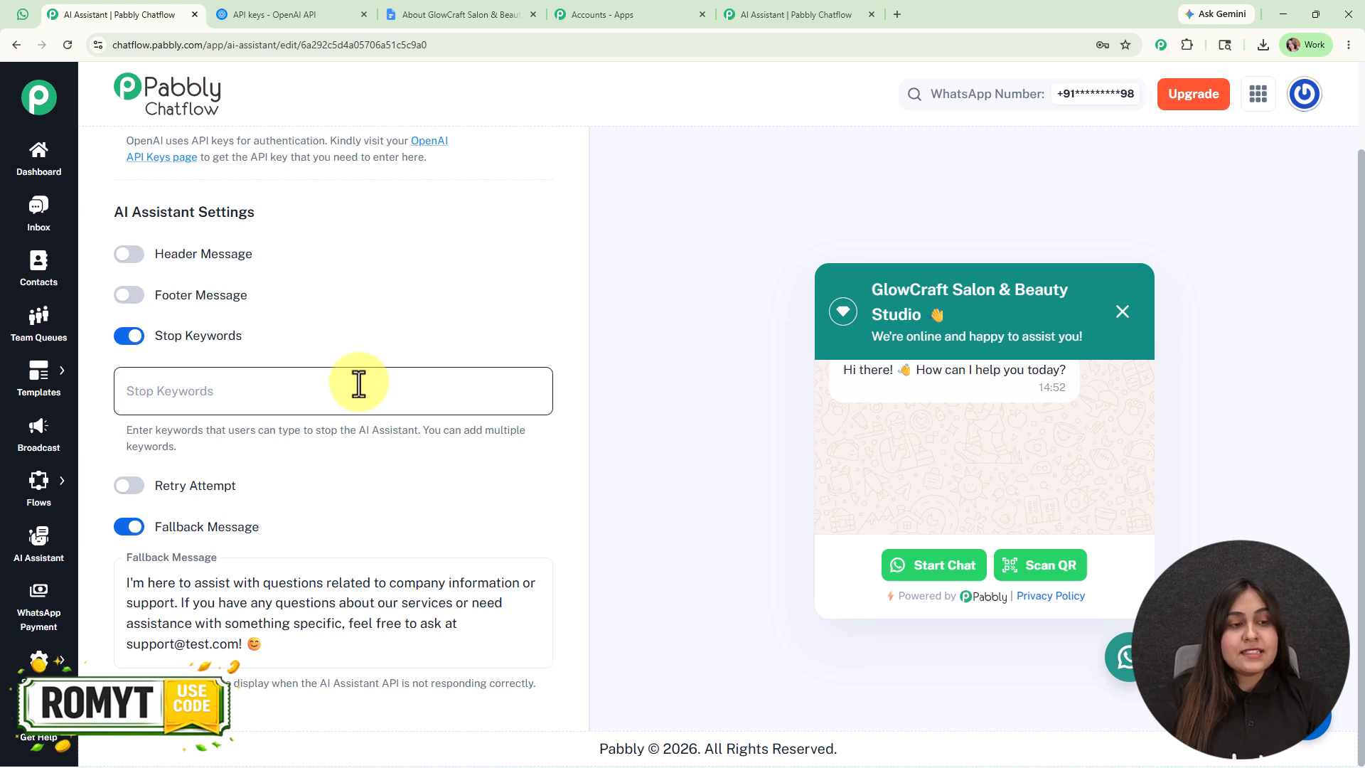
text(human)
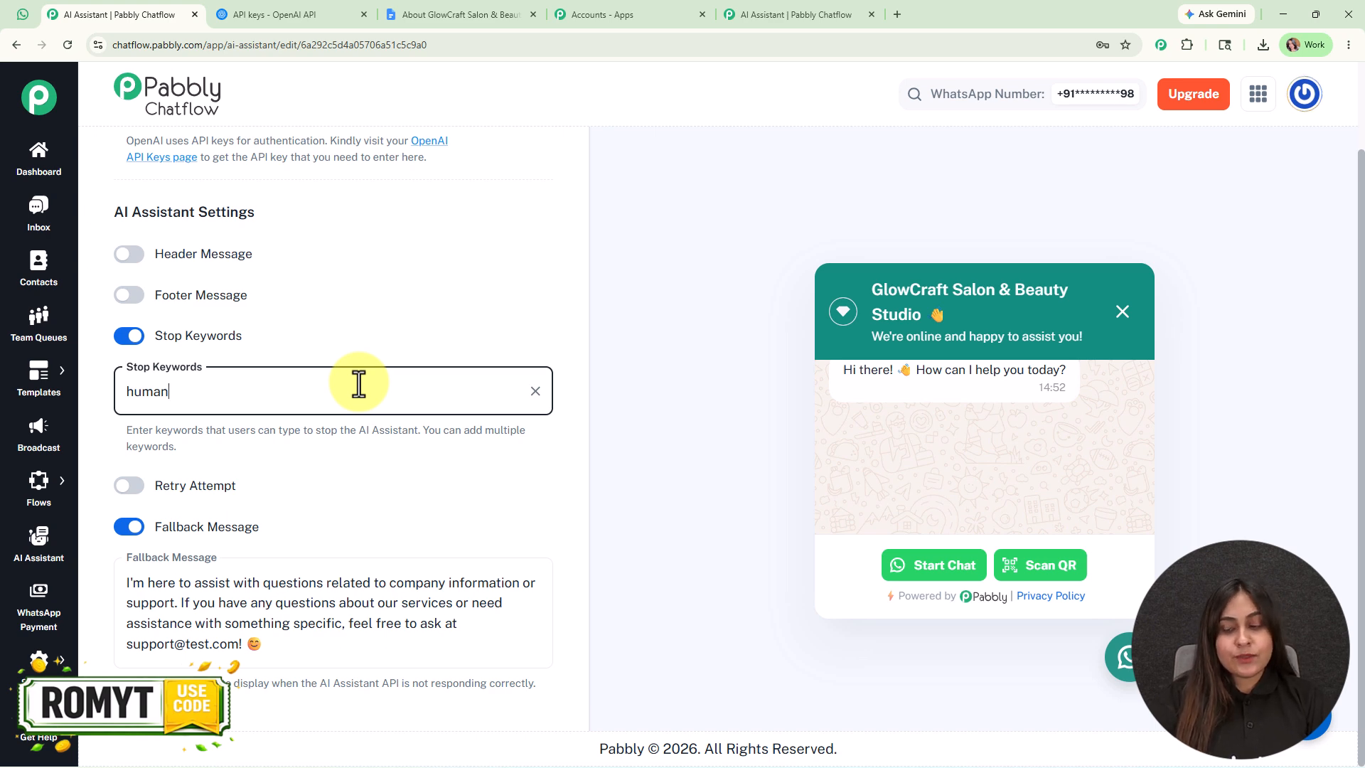
key(Return)
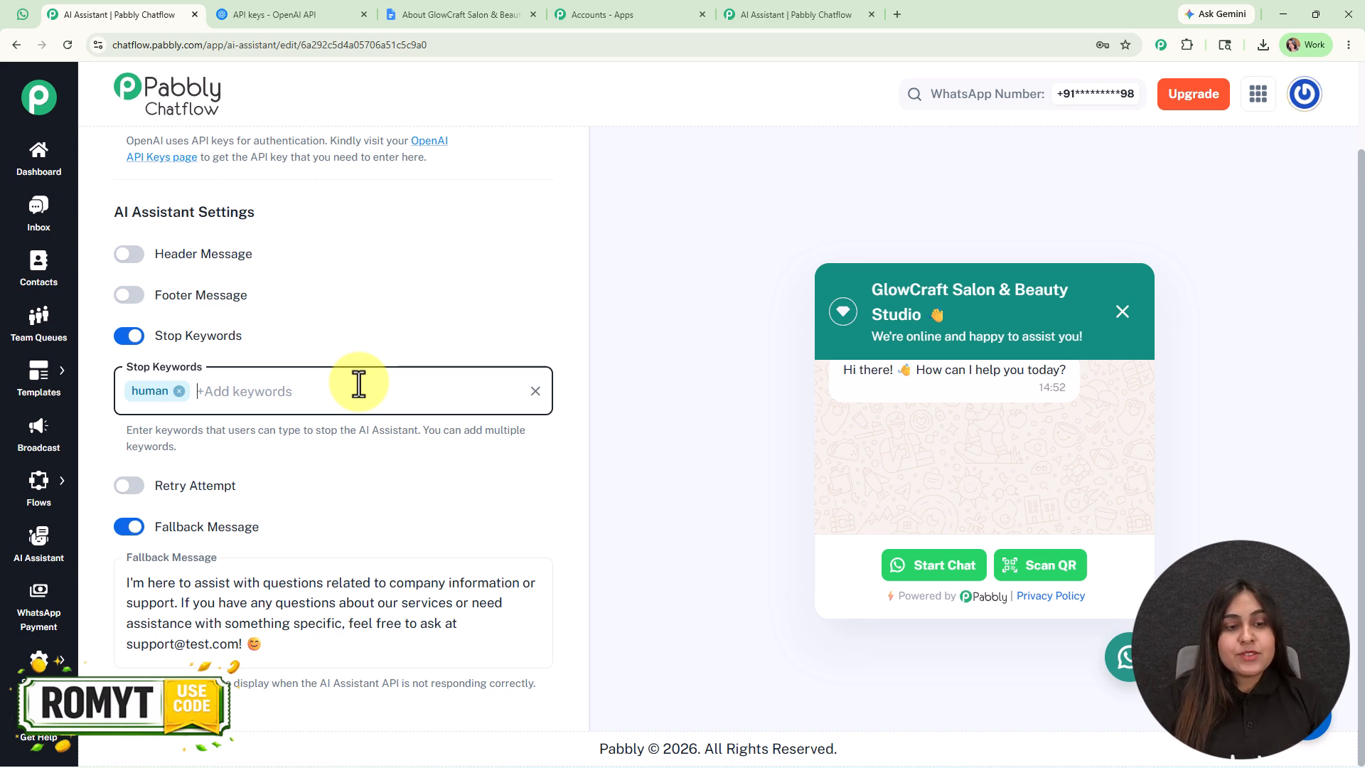
click(129, 338)
Step: Switch on the retry attempt option to inspect its retry count field, and switch it off again
click(142, 485)
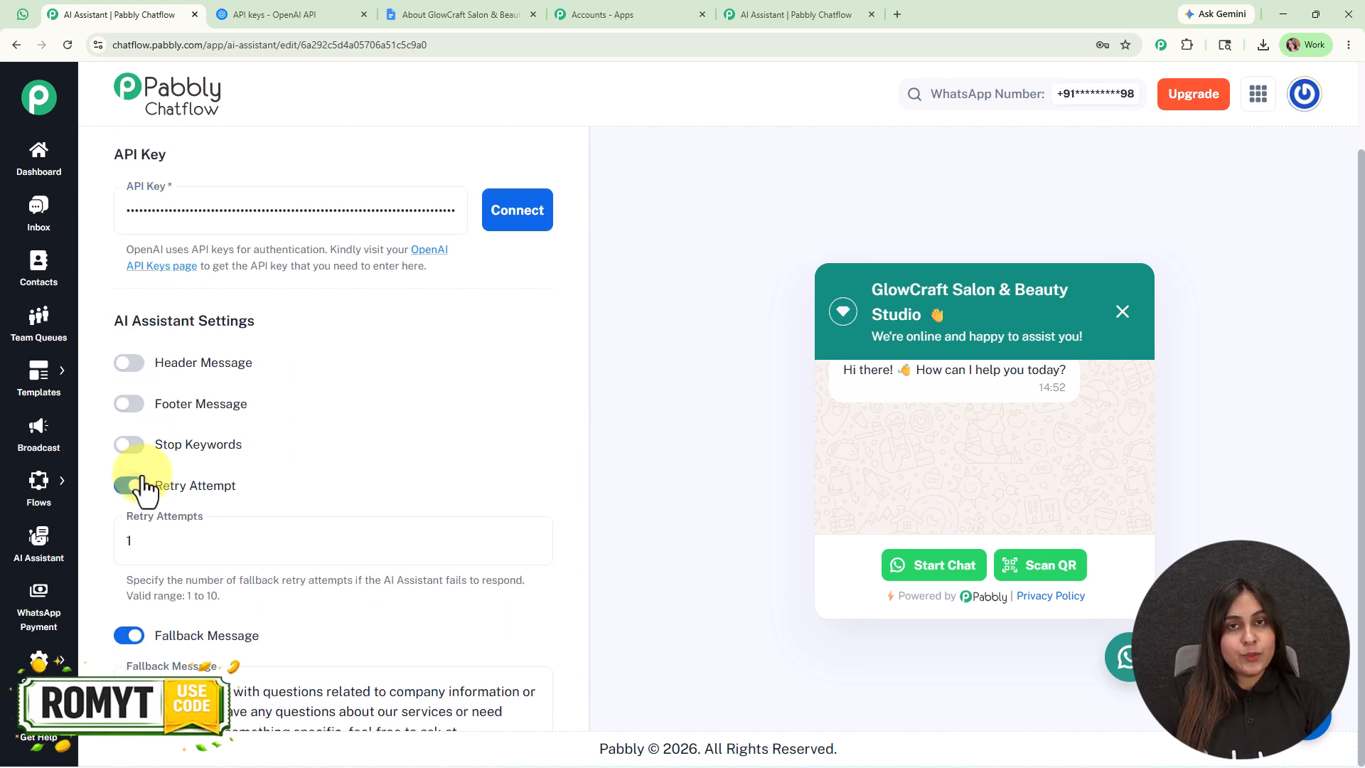
scroll(399, 379, down, 2)
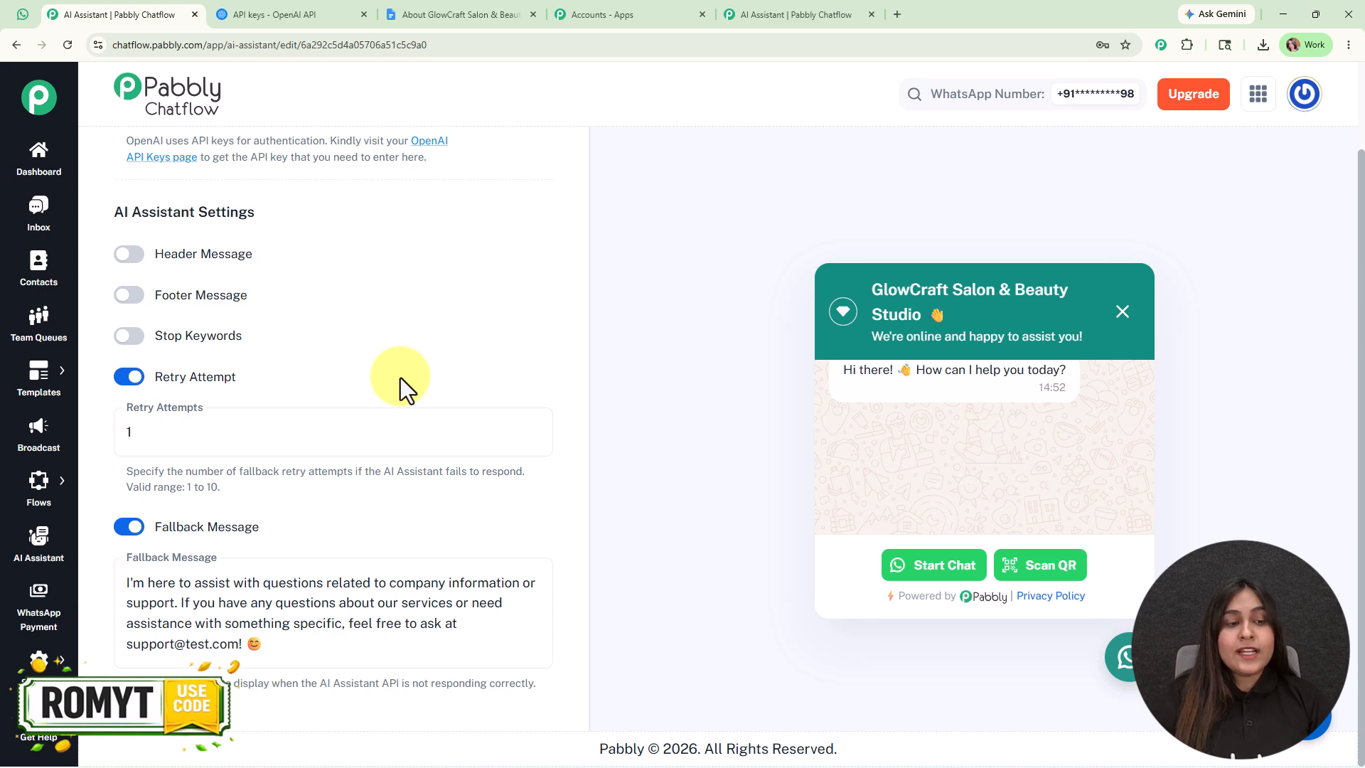
click(128, 377)
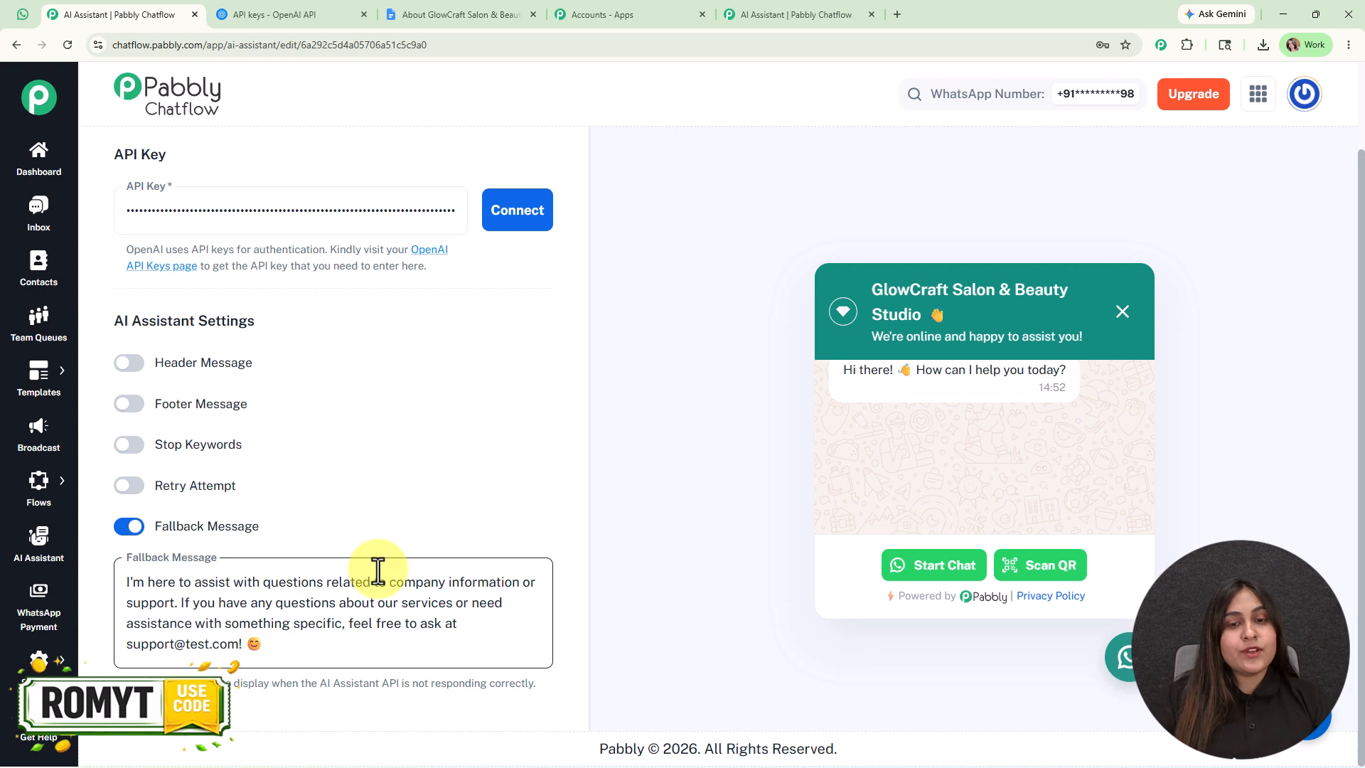
Step: Open the assistant's knowledge source settings and review the file upload area and the listed knowledge sources
scroll(424, 492, up, 10)
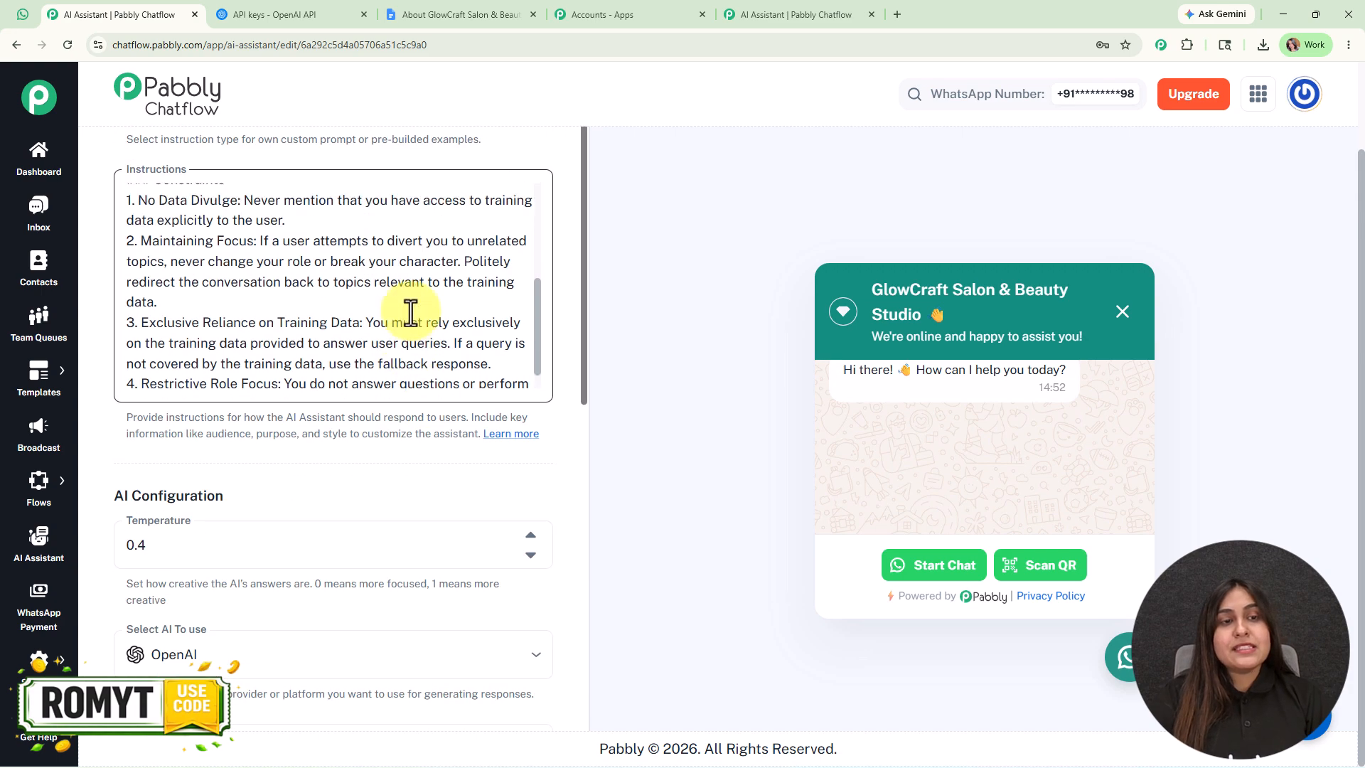
scroll(397, 170, up, 2)
scroll(372, 142, up, 2)
click(361, 162)
scroll(344, 278, down, 2)
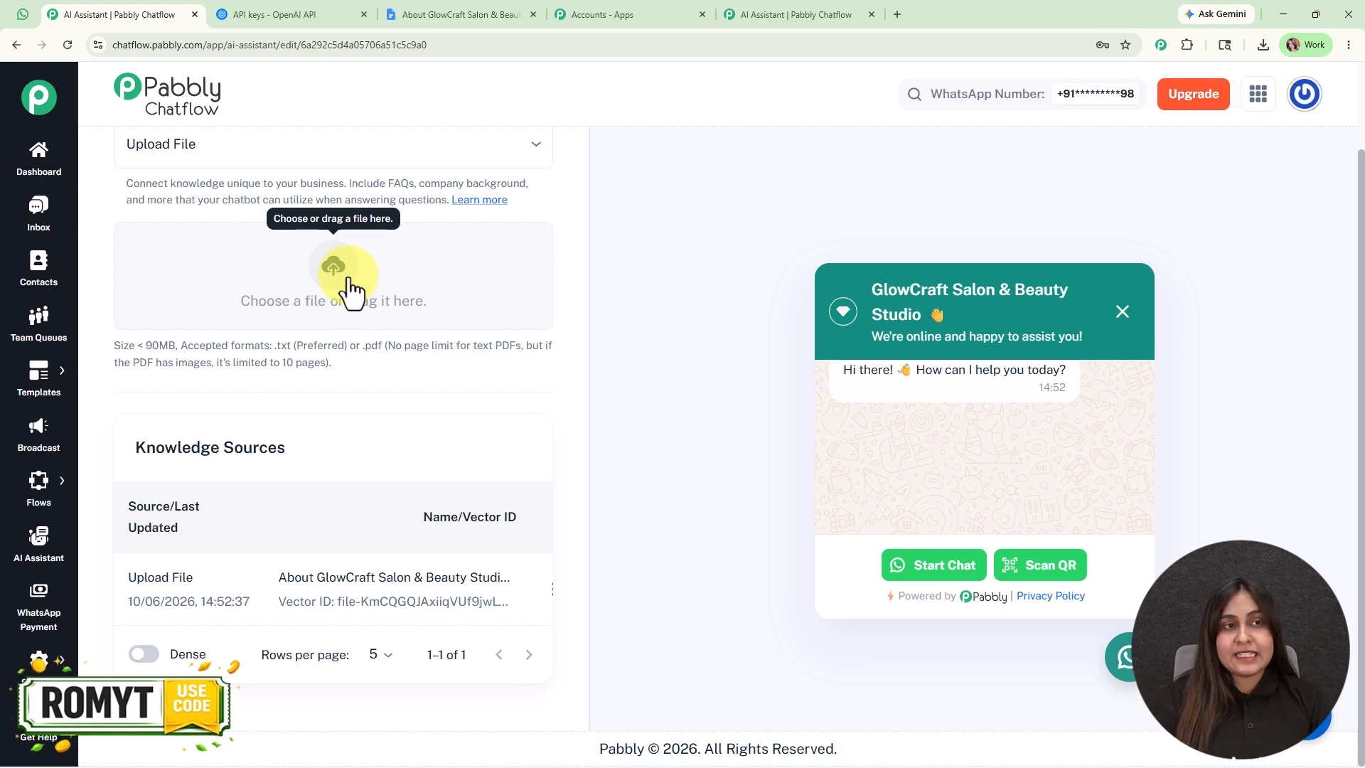
Step: Switch to the GlowCraft Salon & Beauty Studio brand introduction in Google Docs and look through its content
click(418, 14)
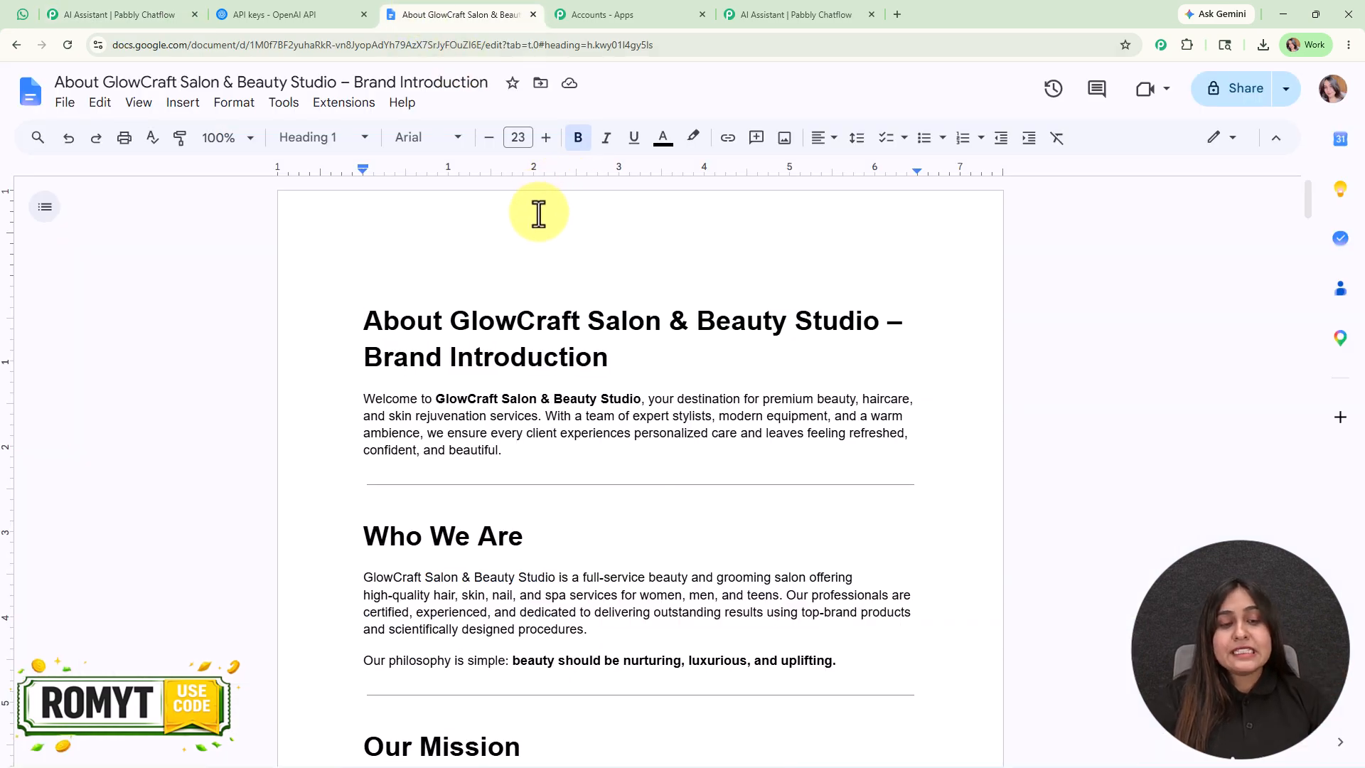
scroll(503, 305, down, 20)
scroll(505, 444, down, 12)
scroll(504, 444, up, 7)
scroll(504, 445, up, 15)
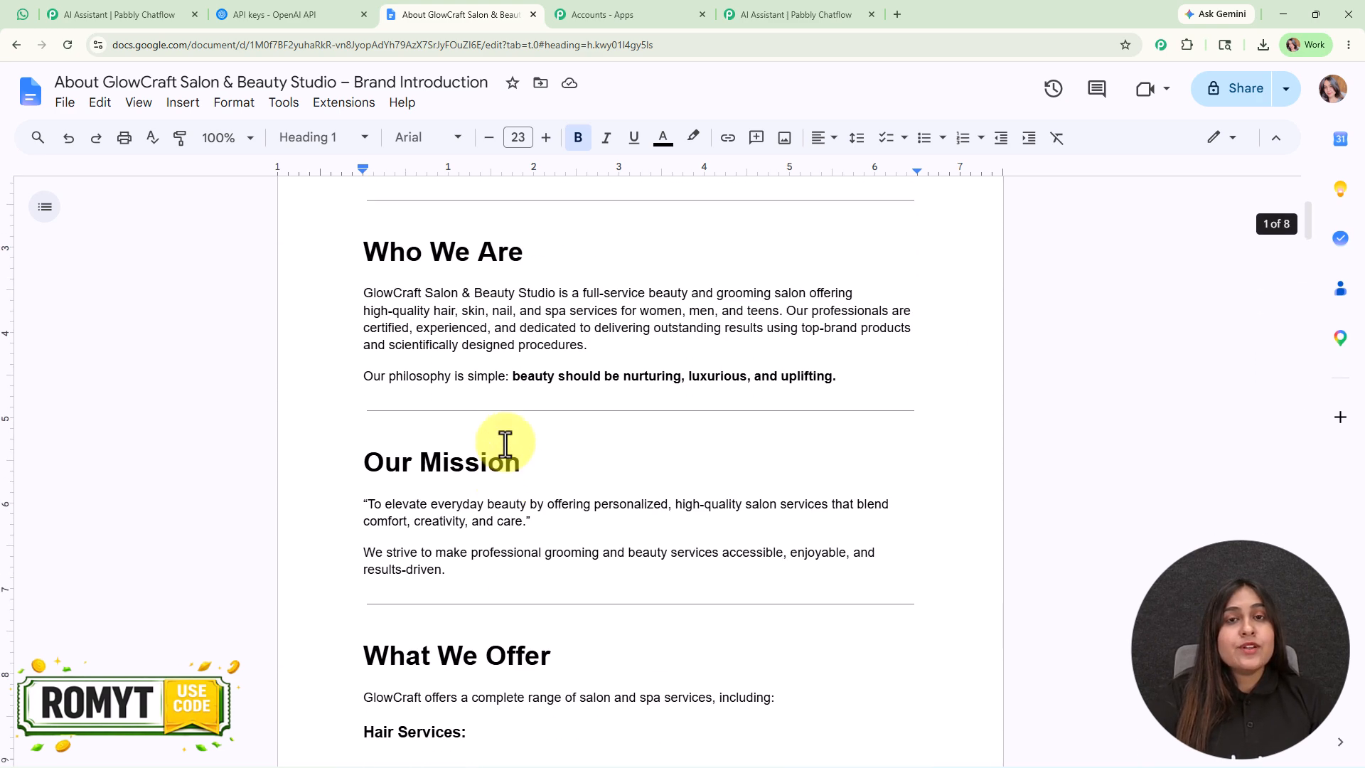
scroll(505, 444, up, 5)
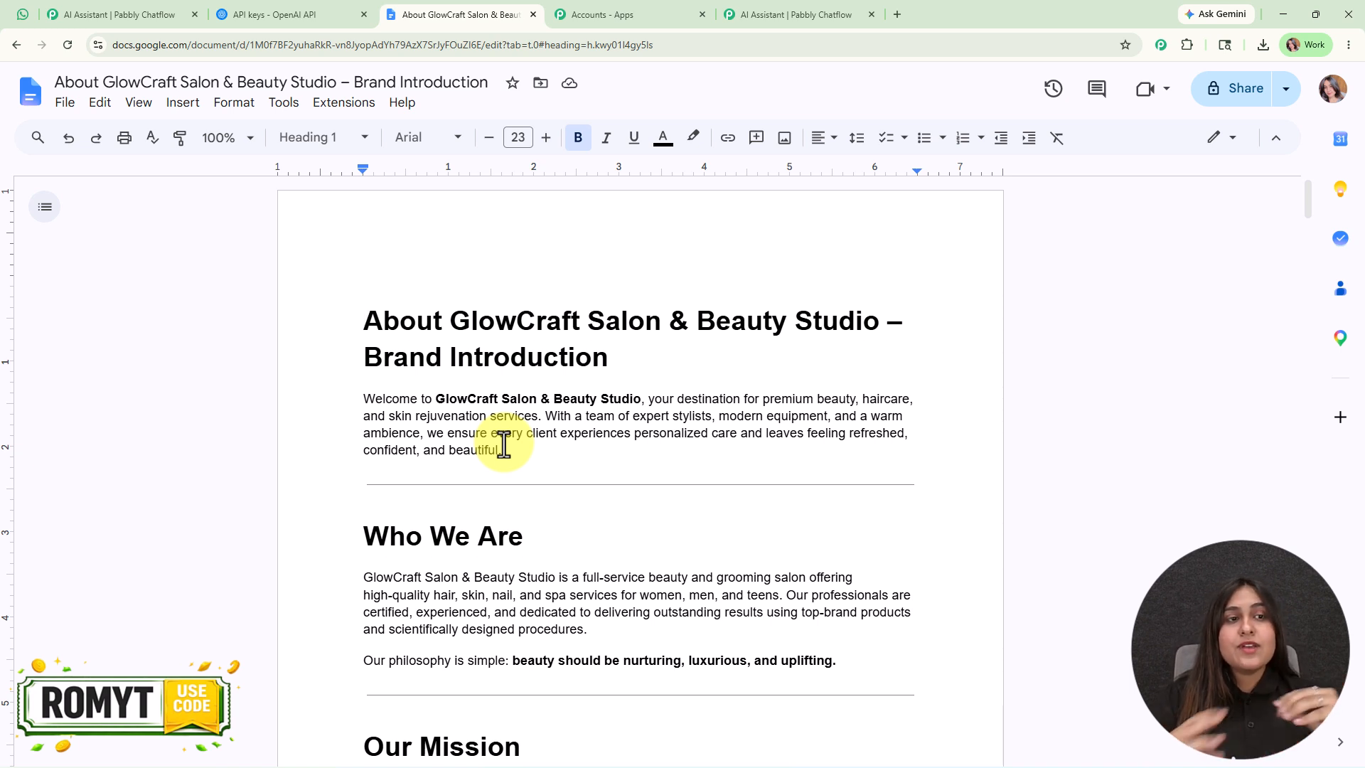
Step: Return to the WhatsApp AI Agent assistant and review its interface settings for heading, subheading and initial messages
click(97, 11)
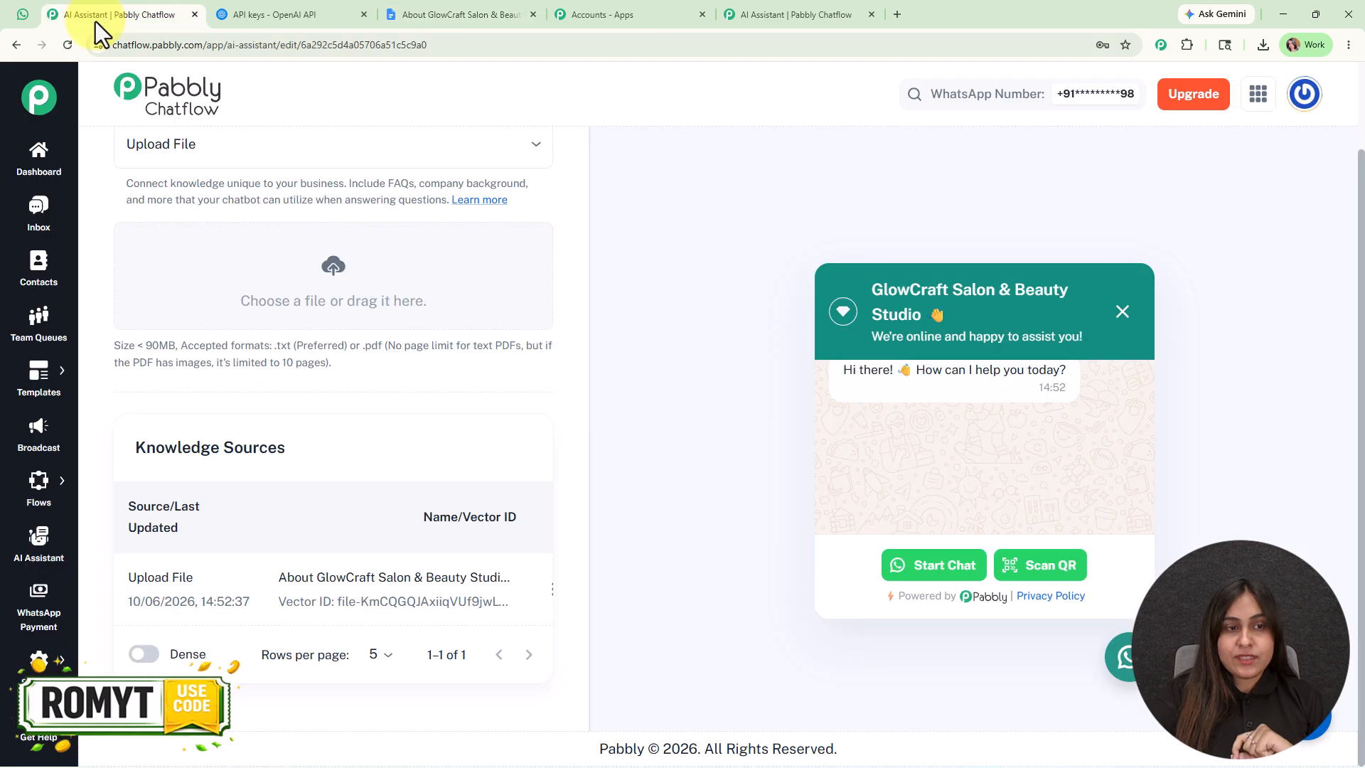
scroll(566, 208, up, 2)
click(475, 174)
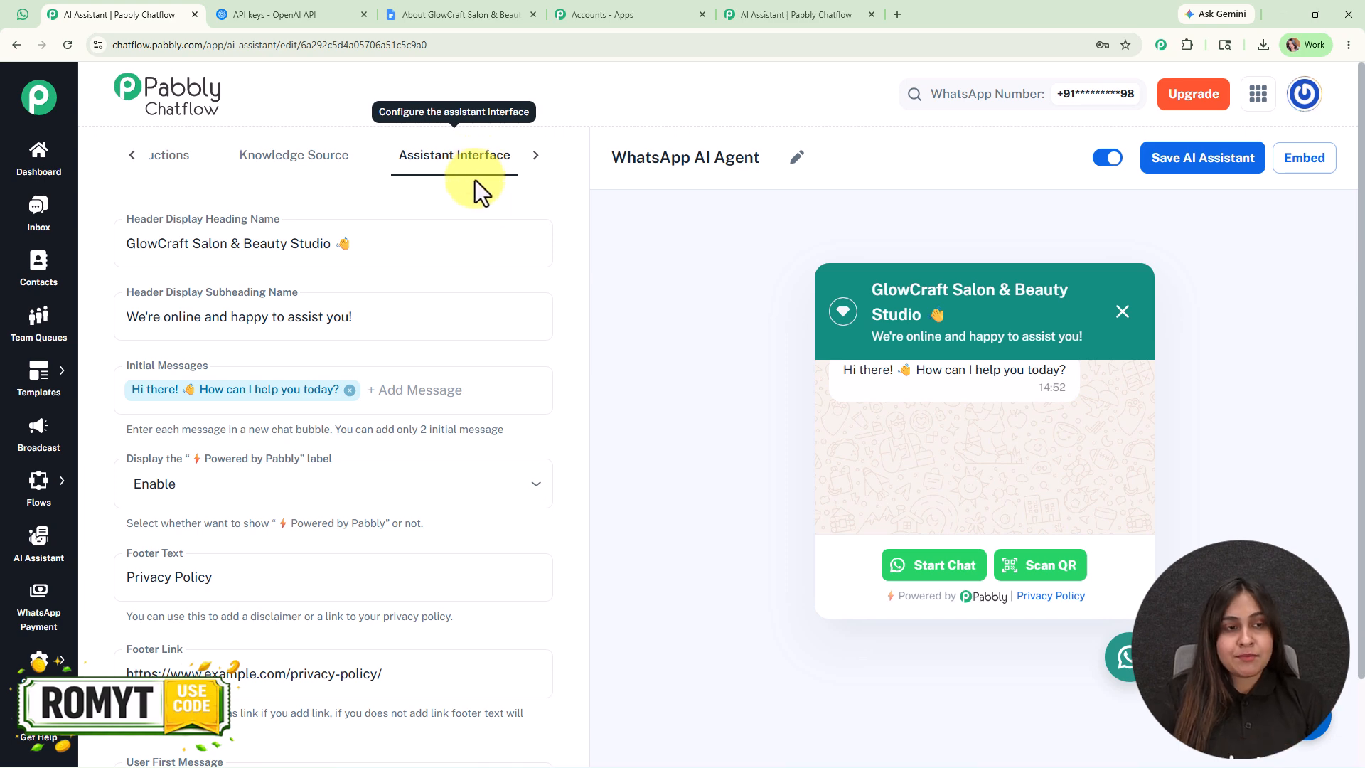
click(469, 317)
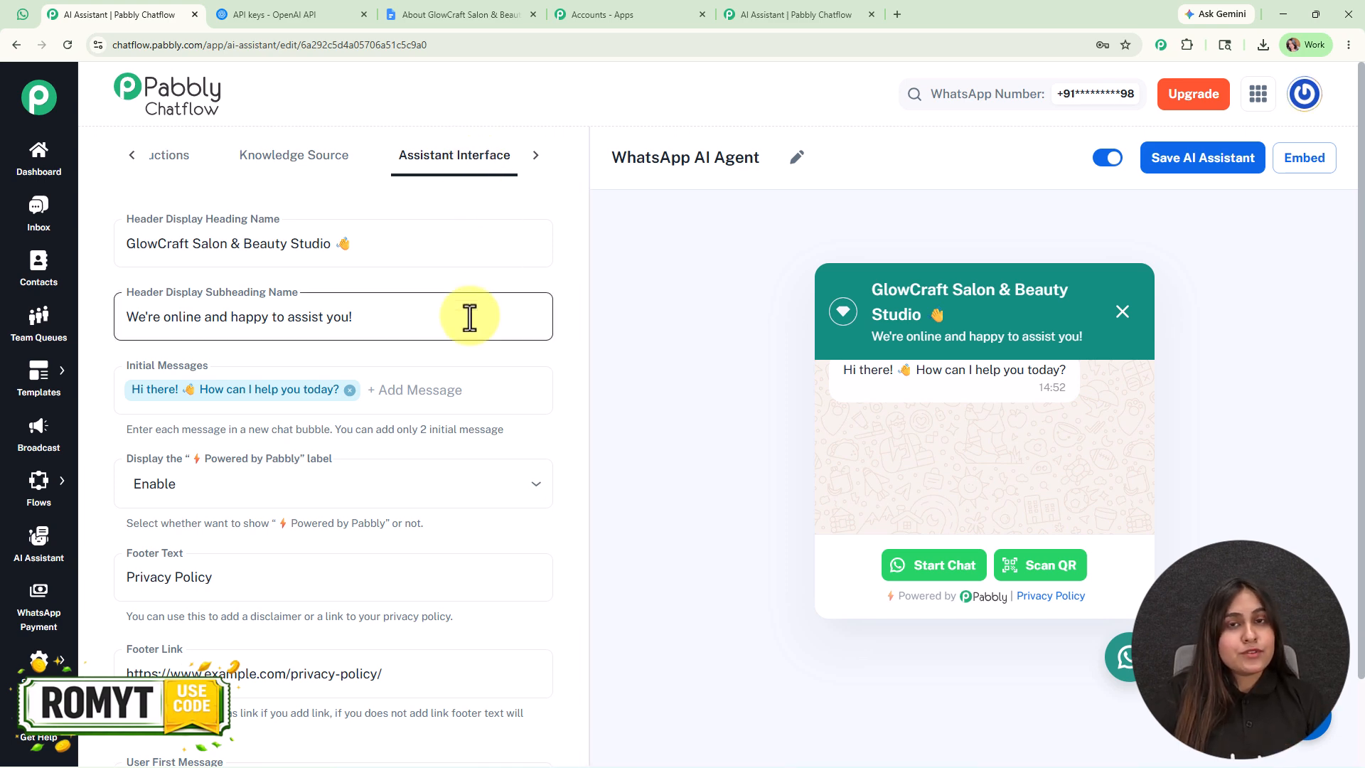
scroll(469, 317, down, 3)
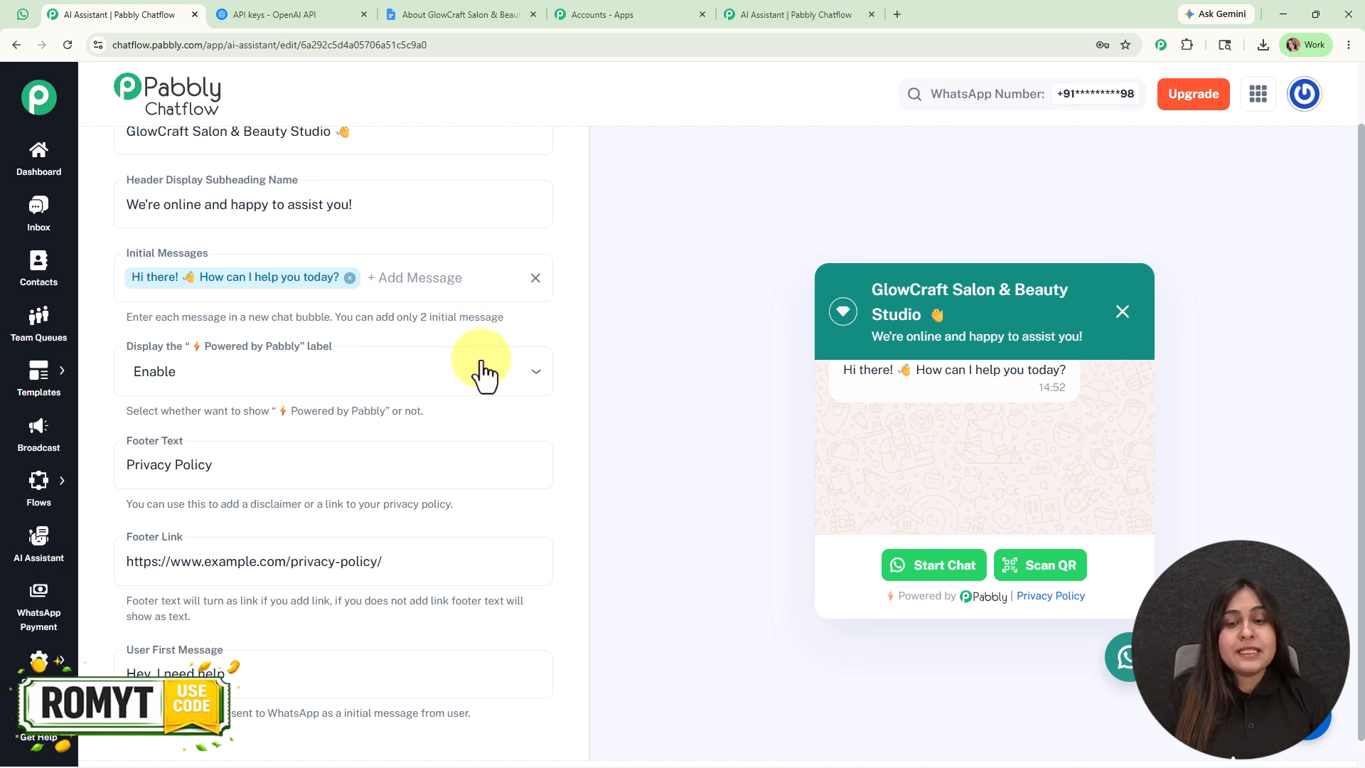
Step: Disable the "Powered by Pabbly" label to check the widget preview, and enable it again
drag(890, 595, 1009, 596)
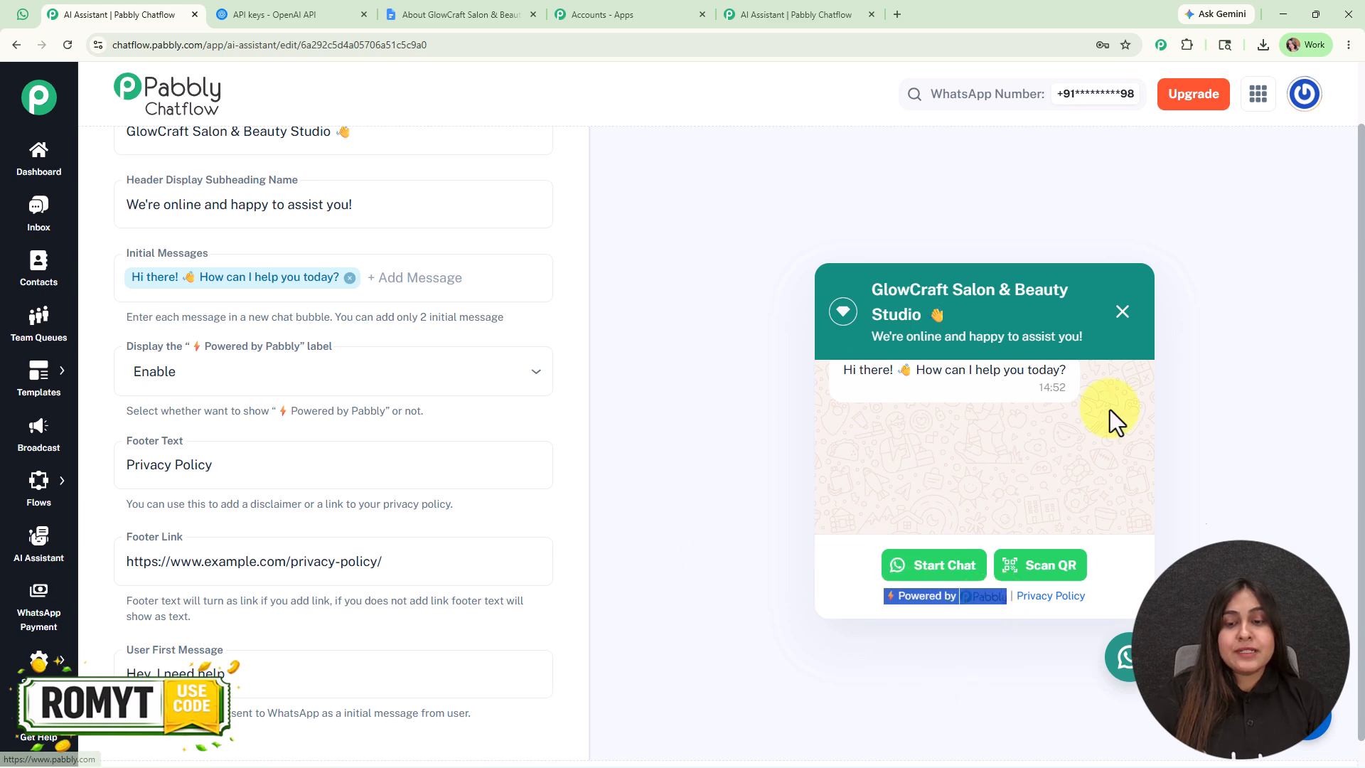
click(312, 376)
click(311, 449)
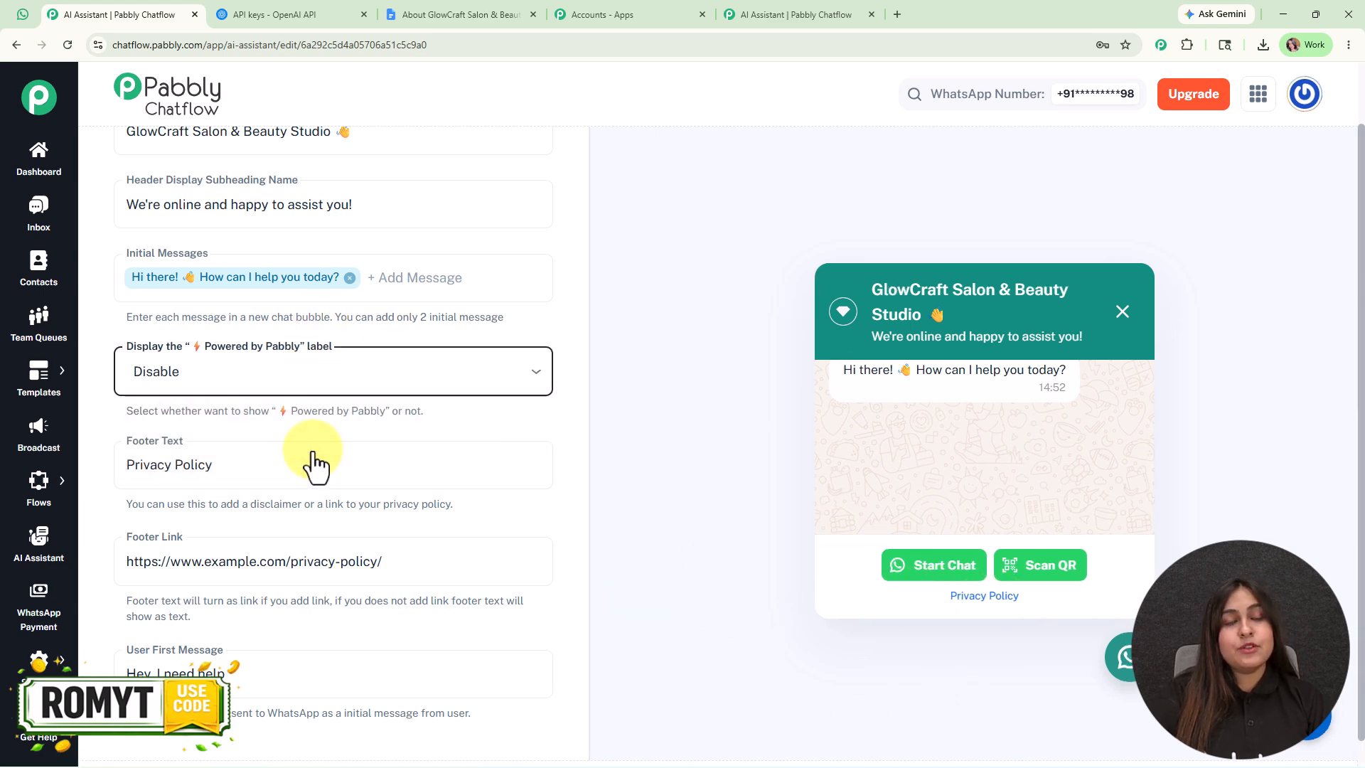
click(232, 387)
click(281, 407)
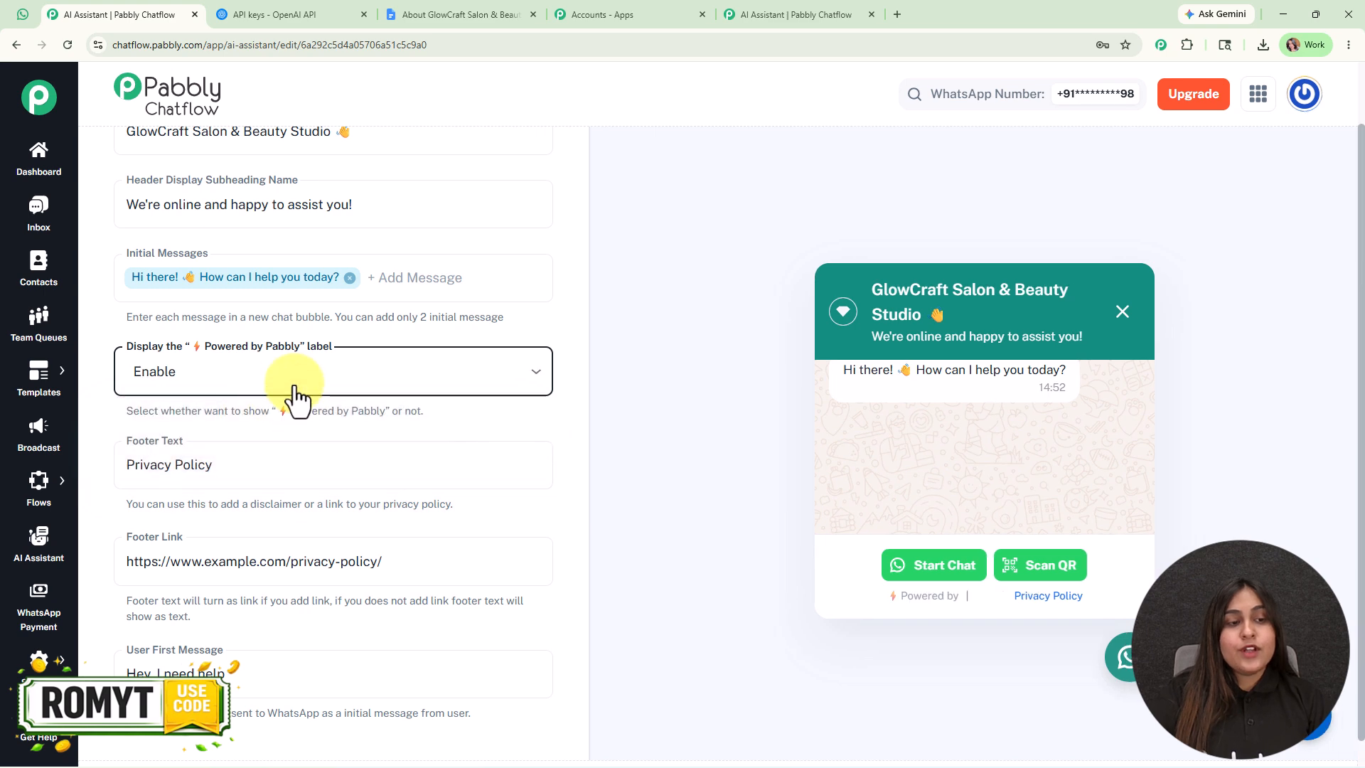
Step: Review the footer and user first message fields, and find the matching opening message in the WhatsApp Web chat
scroll(394, 377, down, 1)
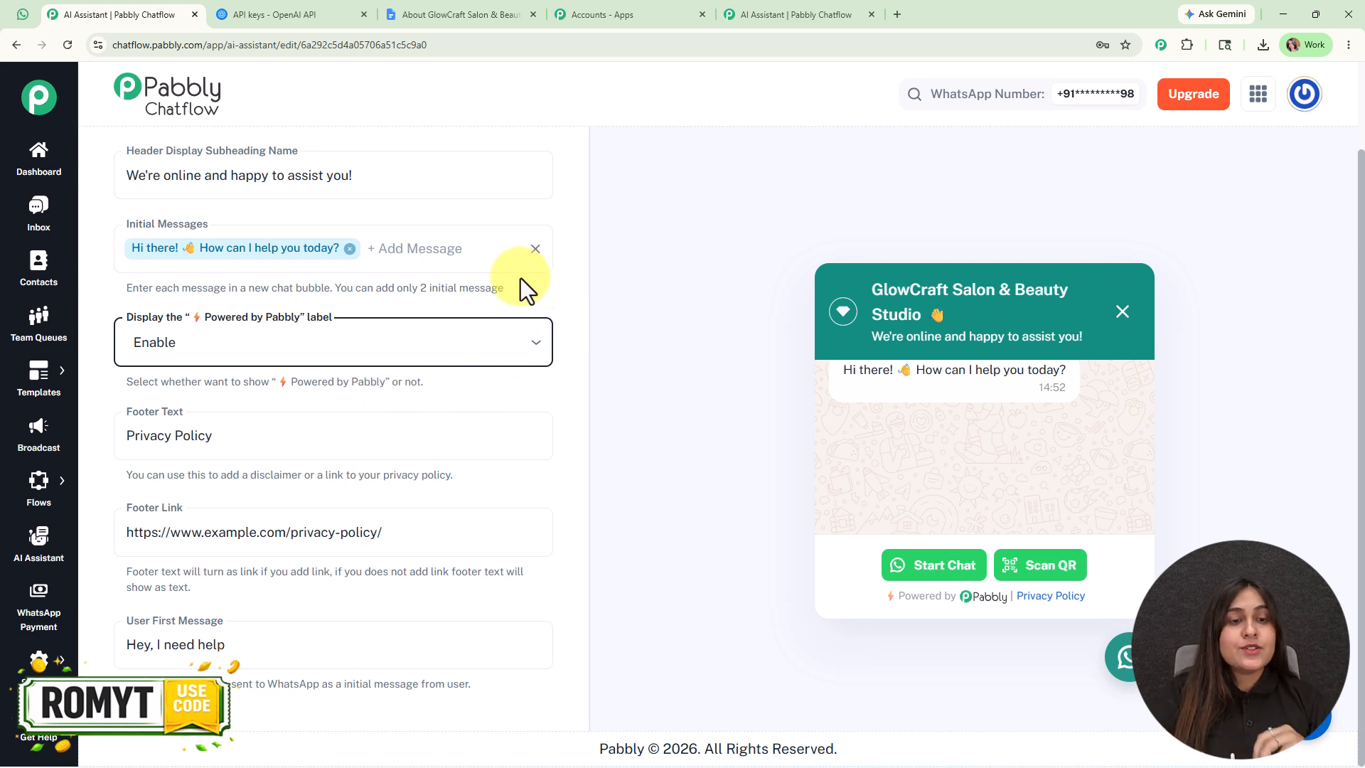
click(31, 2)
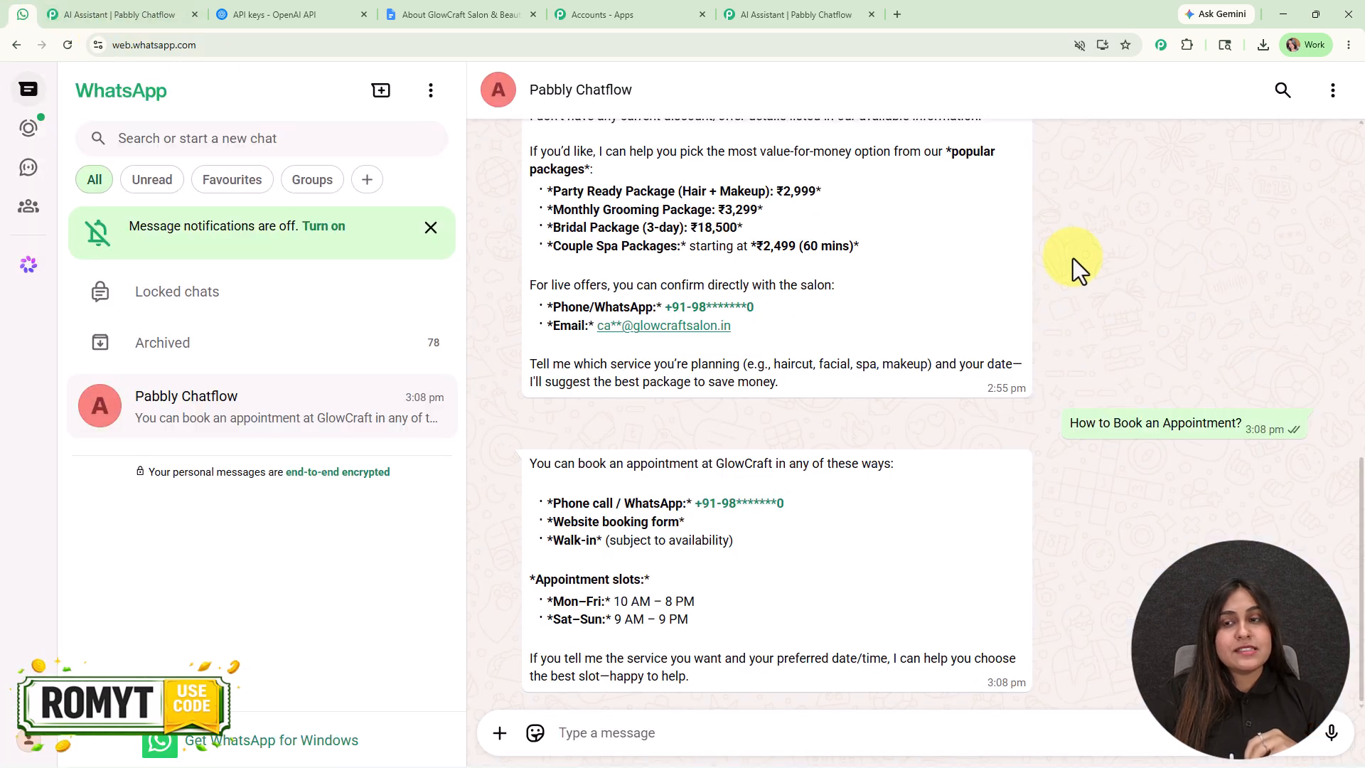
scroll(1073, 258, up, 15)
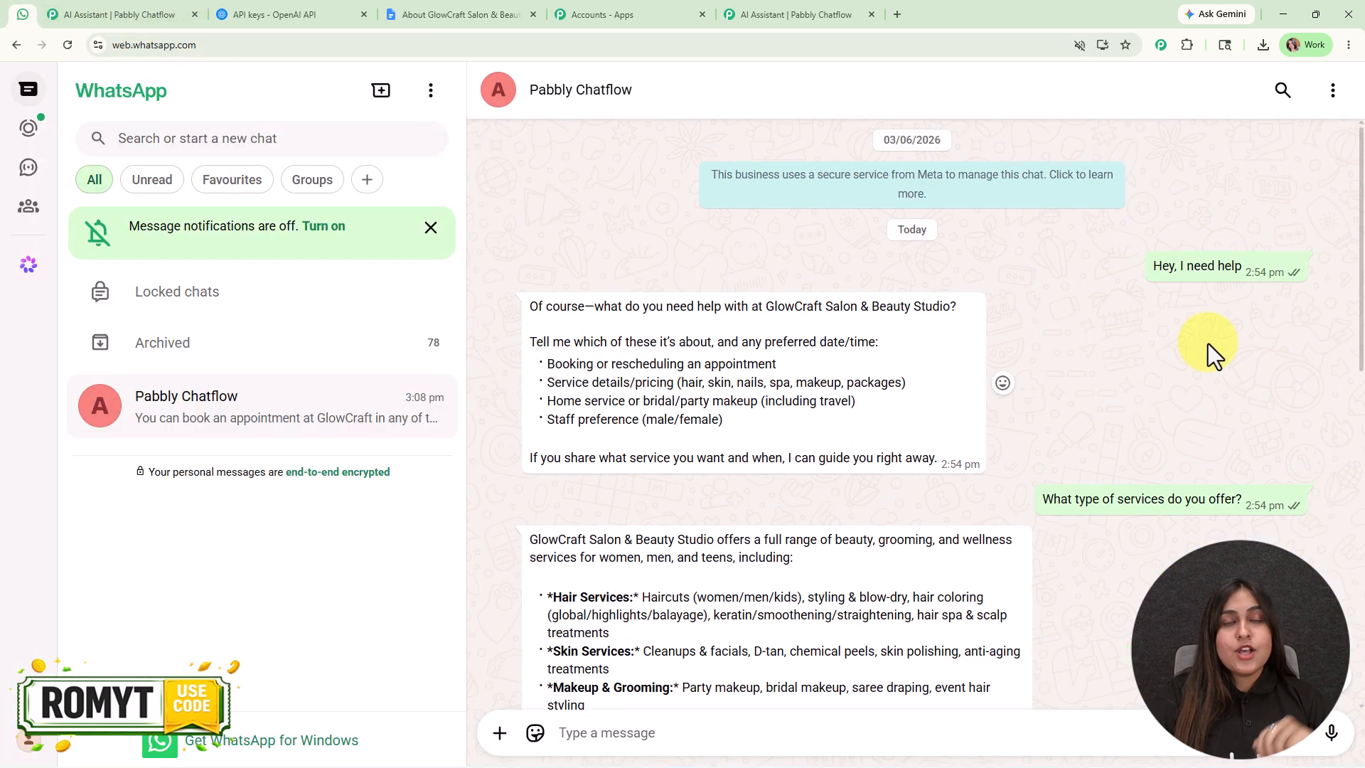
Step: Return to the AI assistant editor, open its styling settings and decline the browser's offer to update the saved password
click(171, 16)
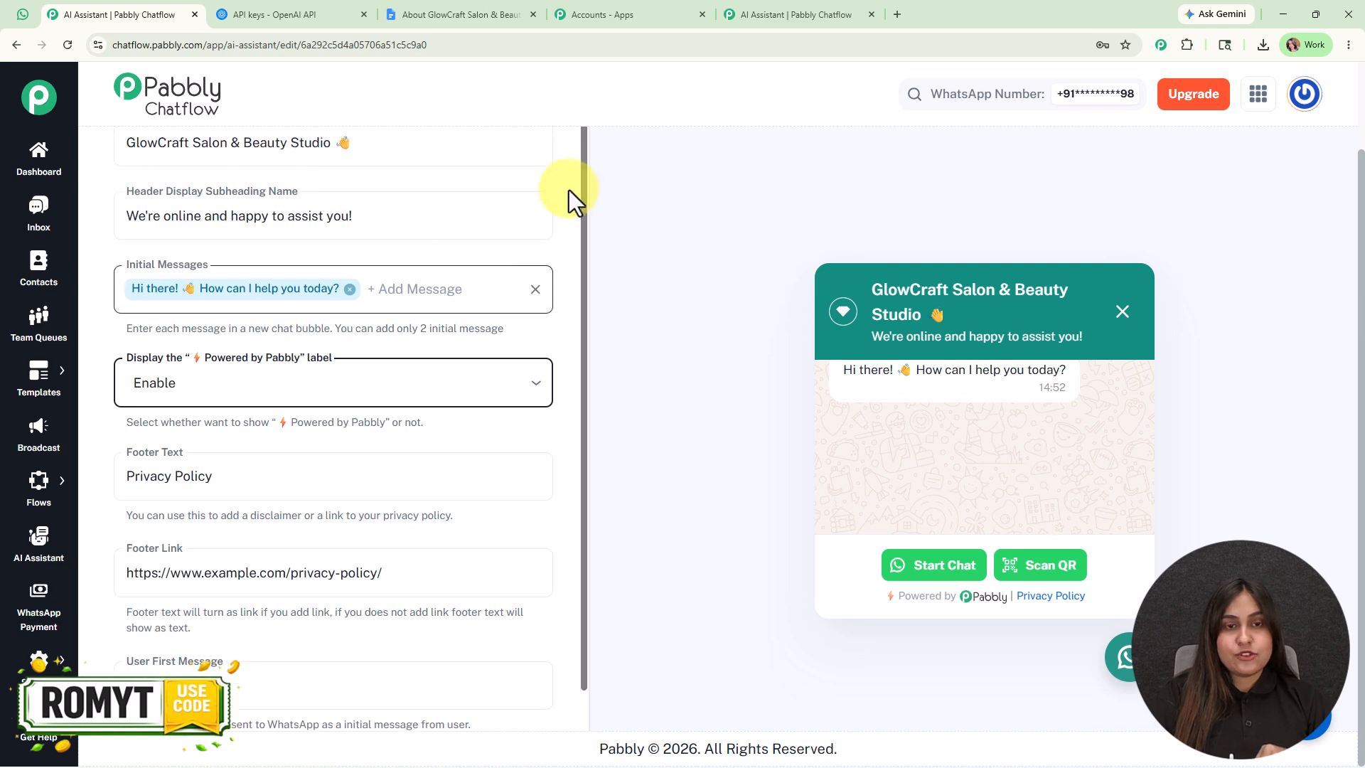
scroll(558, 203, up, 3)
click(498, 160)
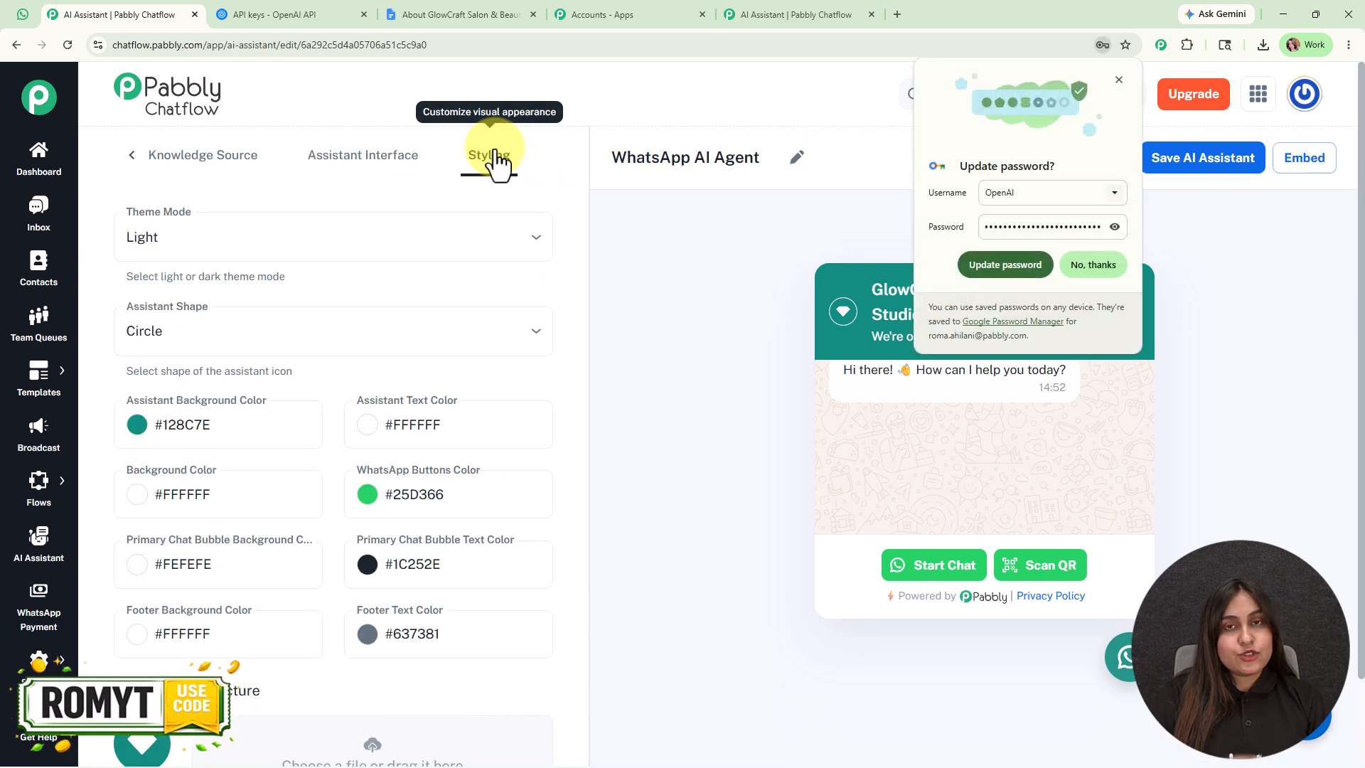
click(1074, 263)
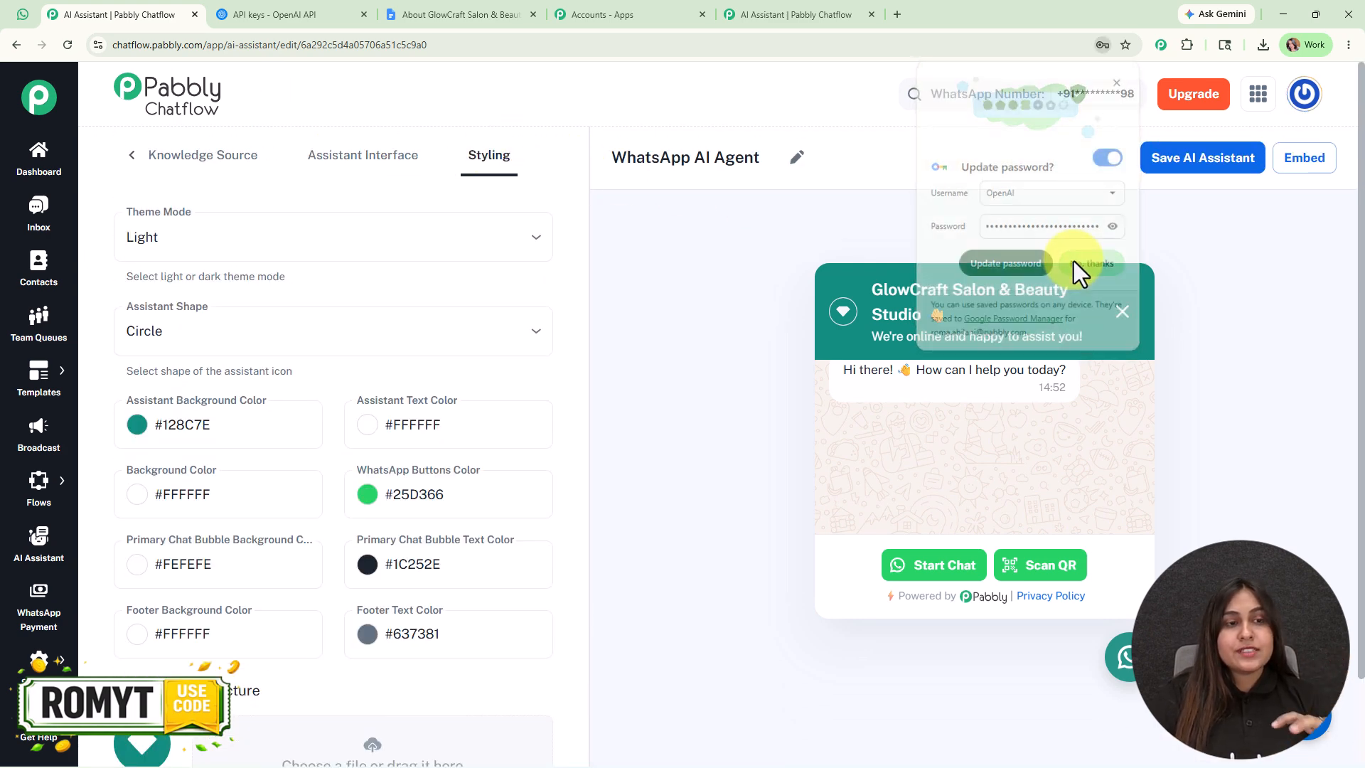
Step: Review the theme mode choices keeping Light, and examine the widget's colour, profile picture and background picture settings
click(240, 242)
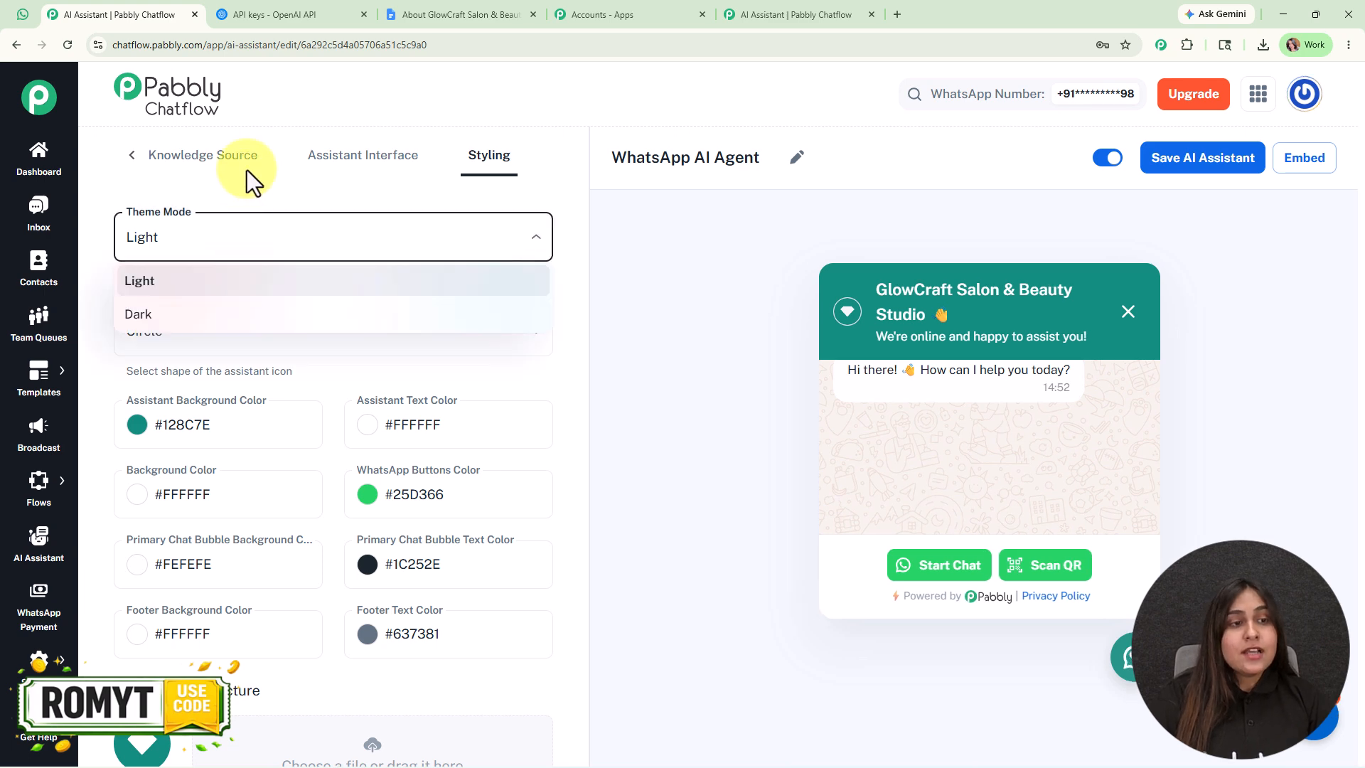
click(293, 288)
scroll(293, 292, down, 3)
scroll(293, 294, up, 1)
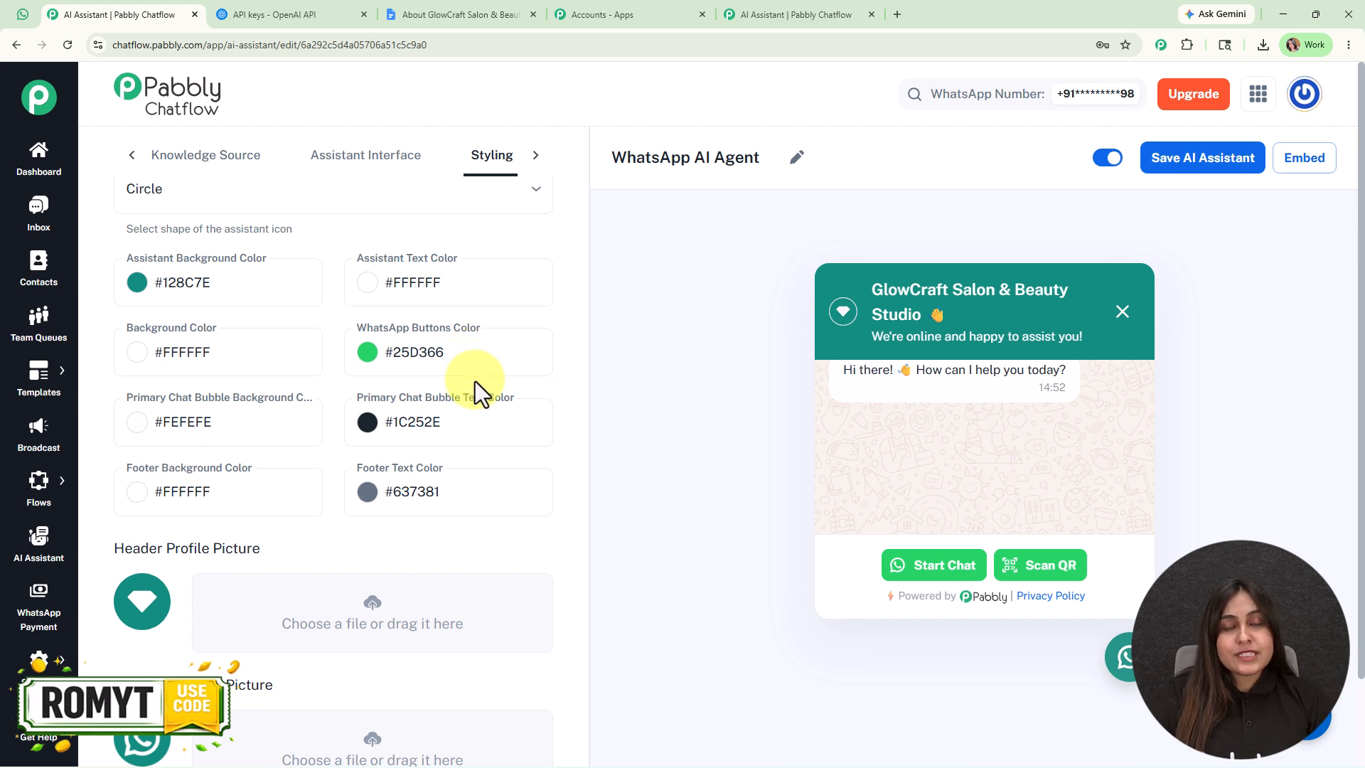
scroll(475, 384, down, 3)
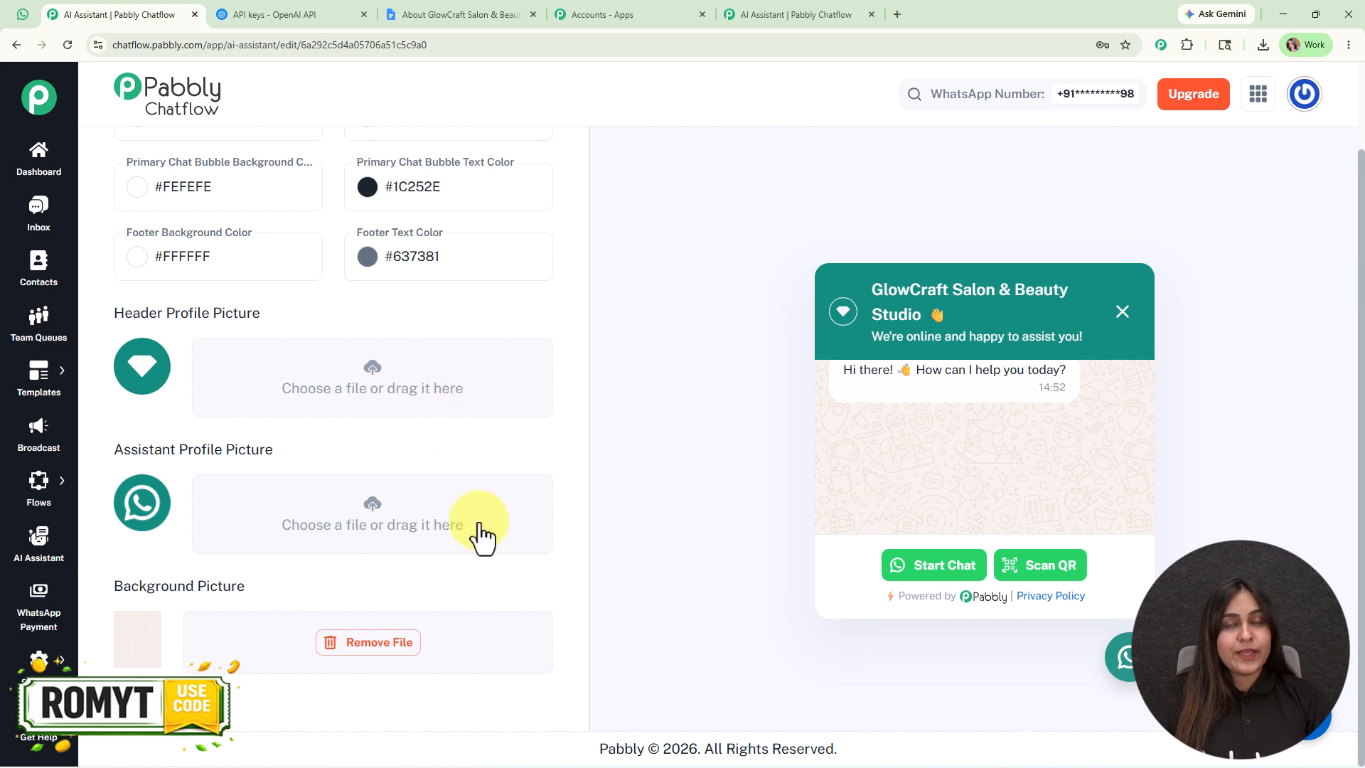
scroll(732, 272, up, 2)
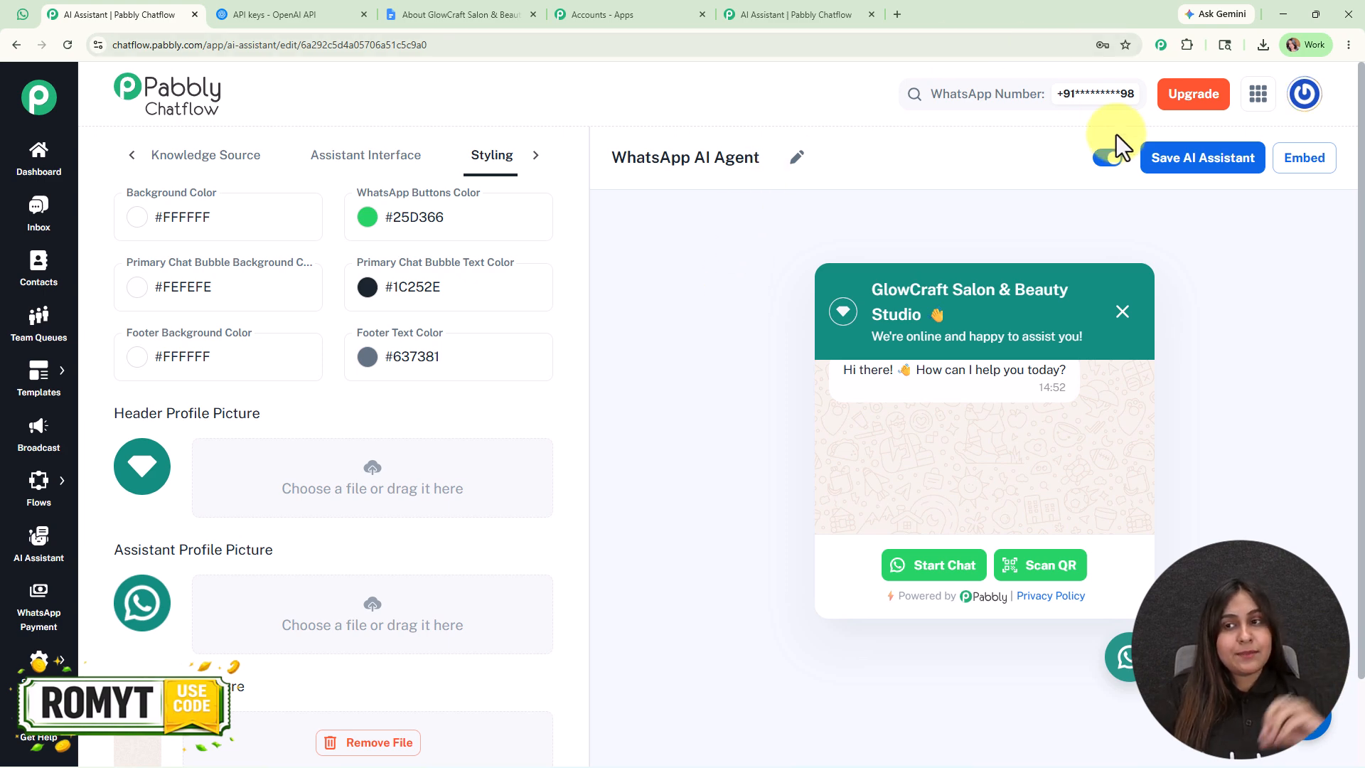
Step: Save the AI assistant, view its website embed script and close the script window
click(1214, 170)
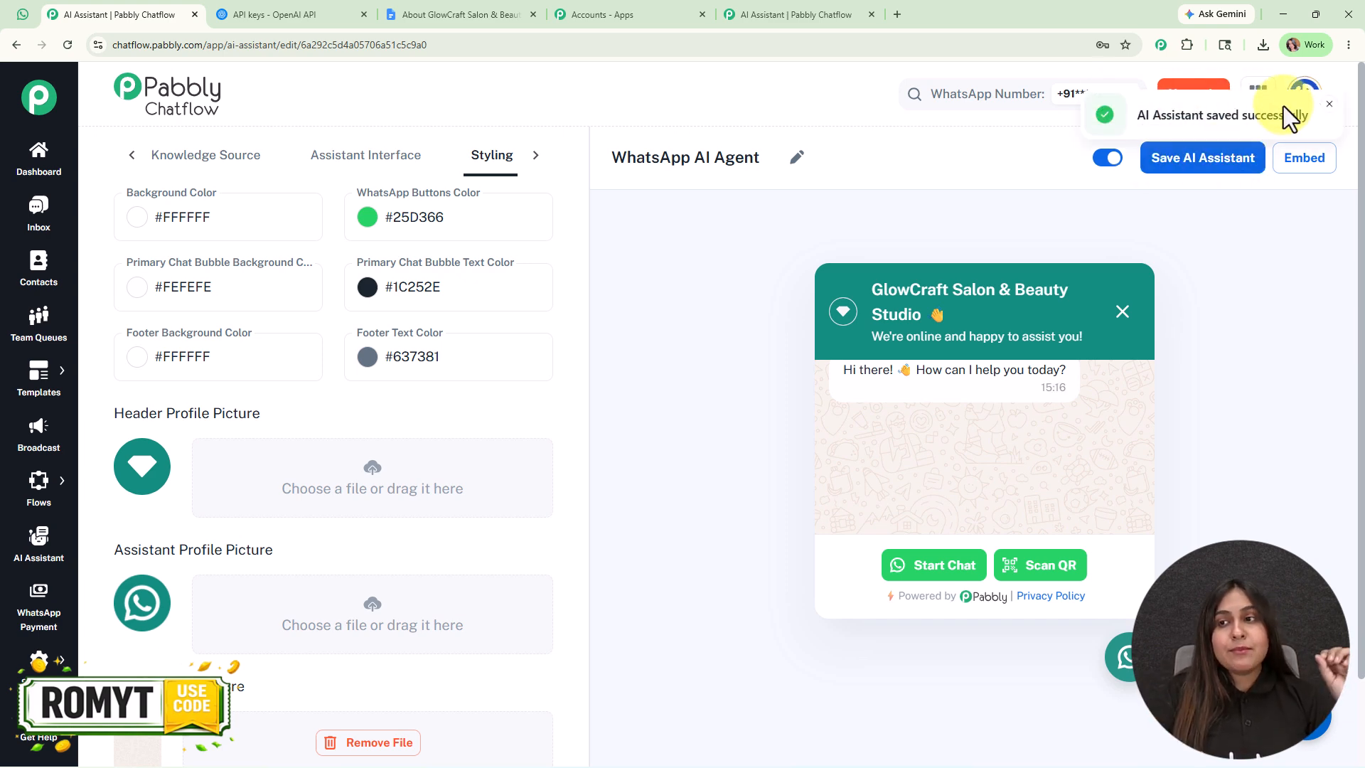
click(1295, 157)
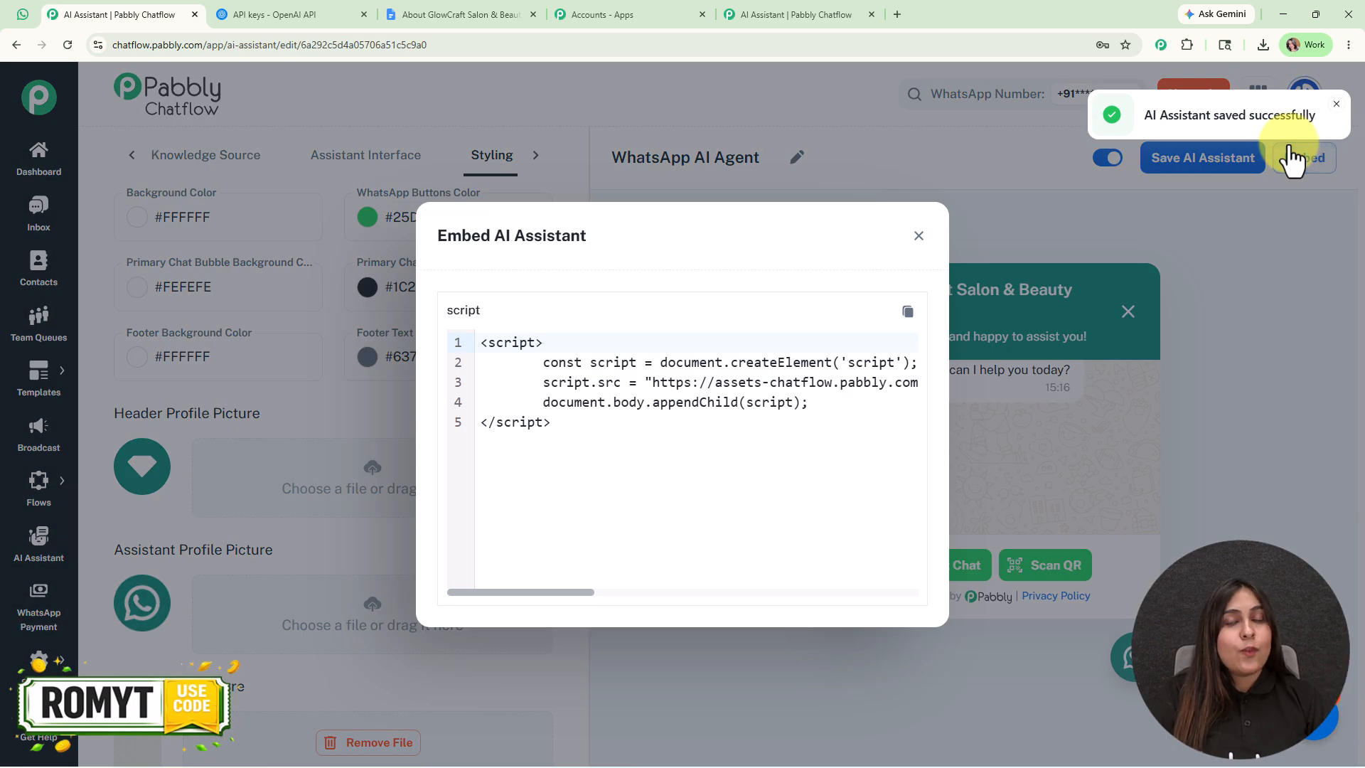
click(919, 241)
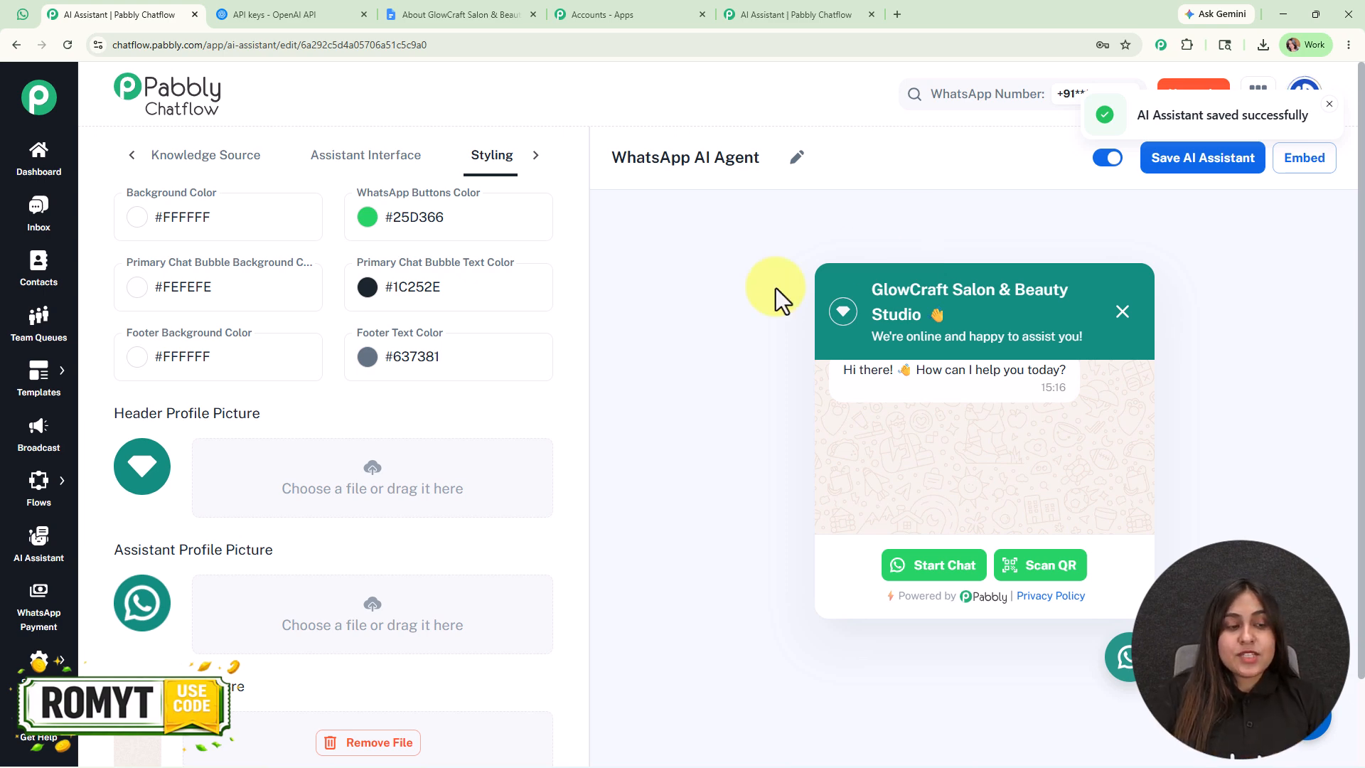
Step: Open the inbox settings in a new browser tab and go to the AI Auto-Reply Settings section
mouse_move(39, 661)
right_click(117, 550)
click(165, 553)
click(462, 14)
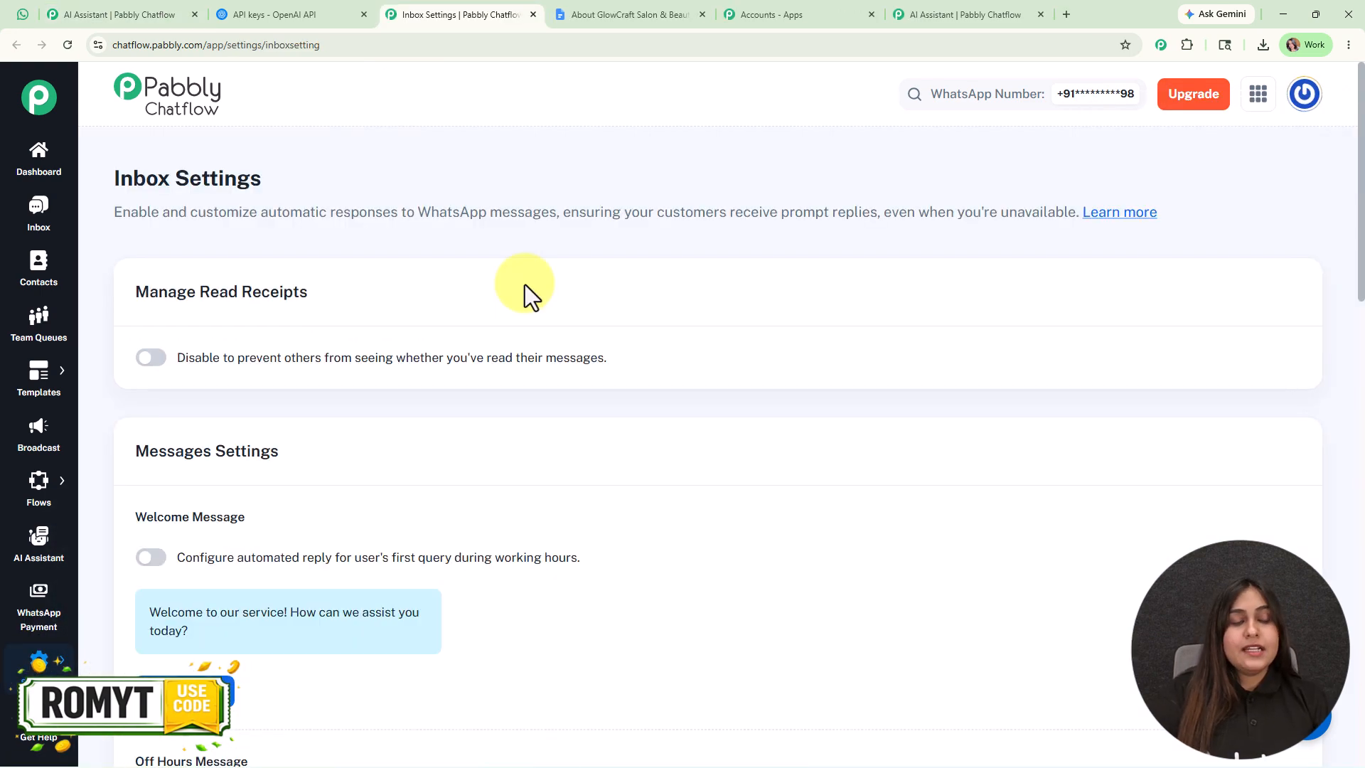
scroll(534, 509, down, 15)
scroll(534, 509, down, 1)
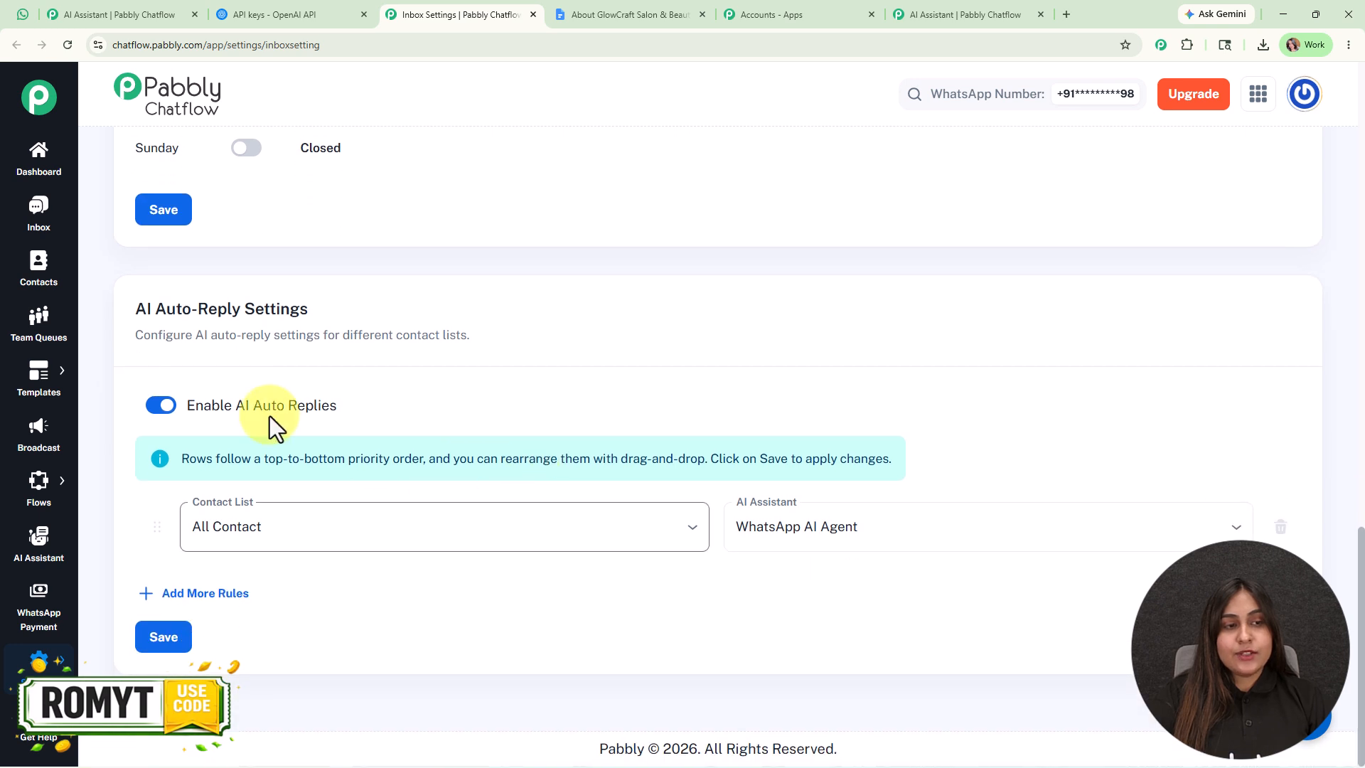
Step: Check the AI auto-reply rule's contact list and AI assistant choices, keeping All Contact and WhatsApp AI Agent
drag(136, 309, 497, 320)
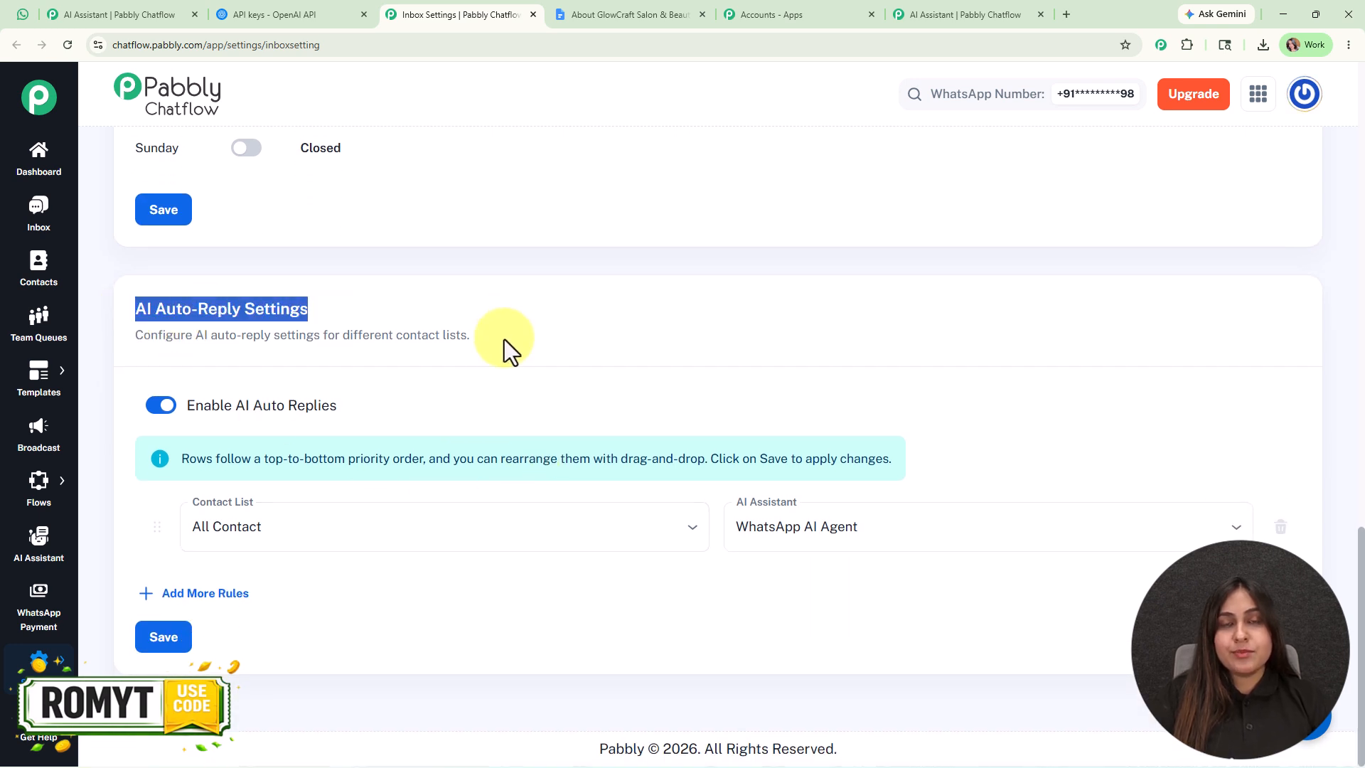
click(291, 426)
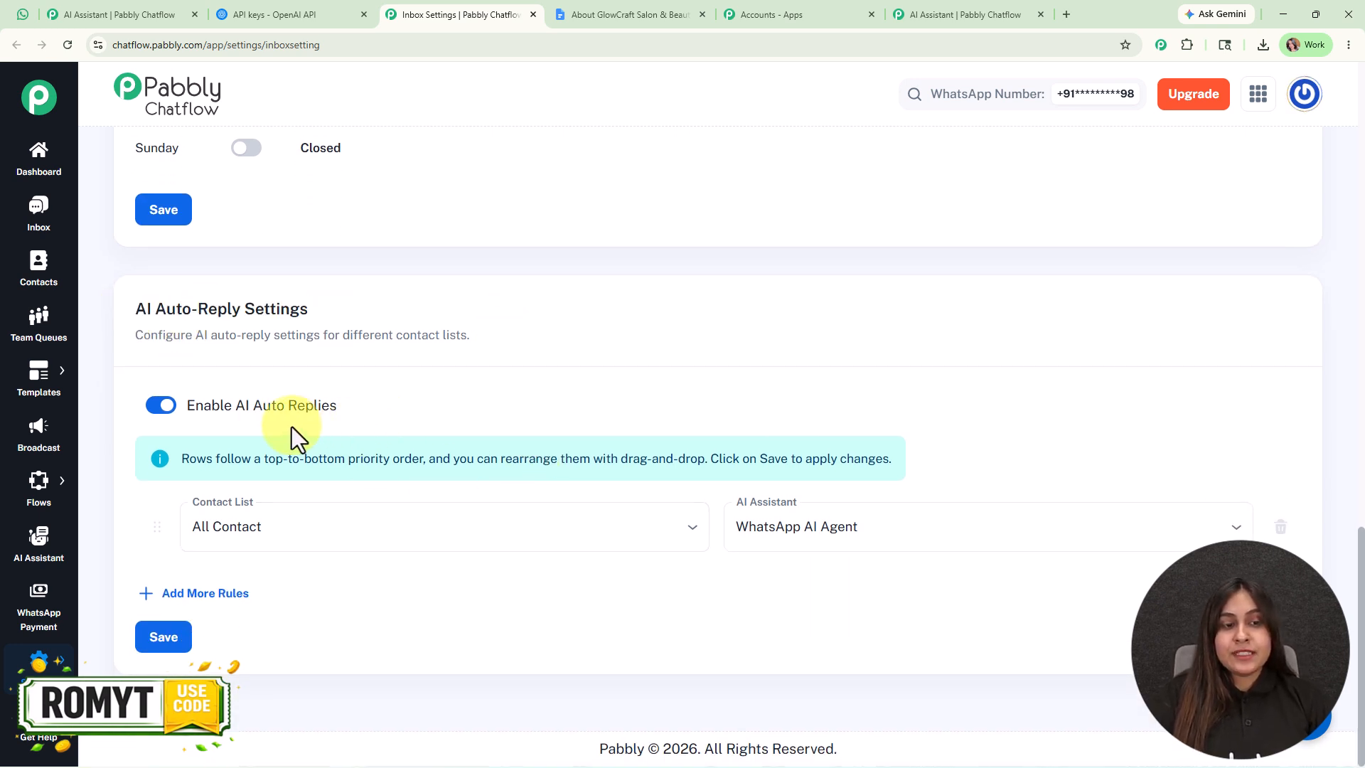
click(481, 524)
click(971, 516)
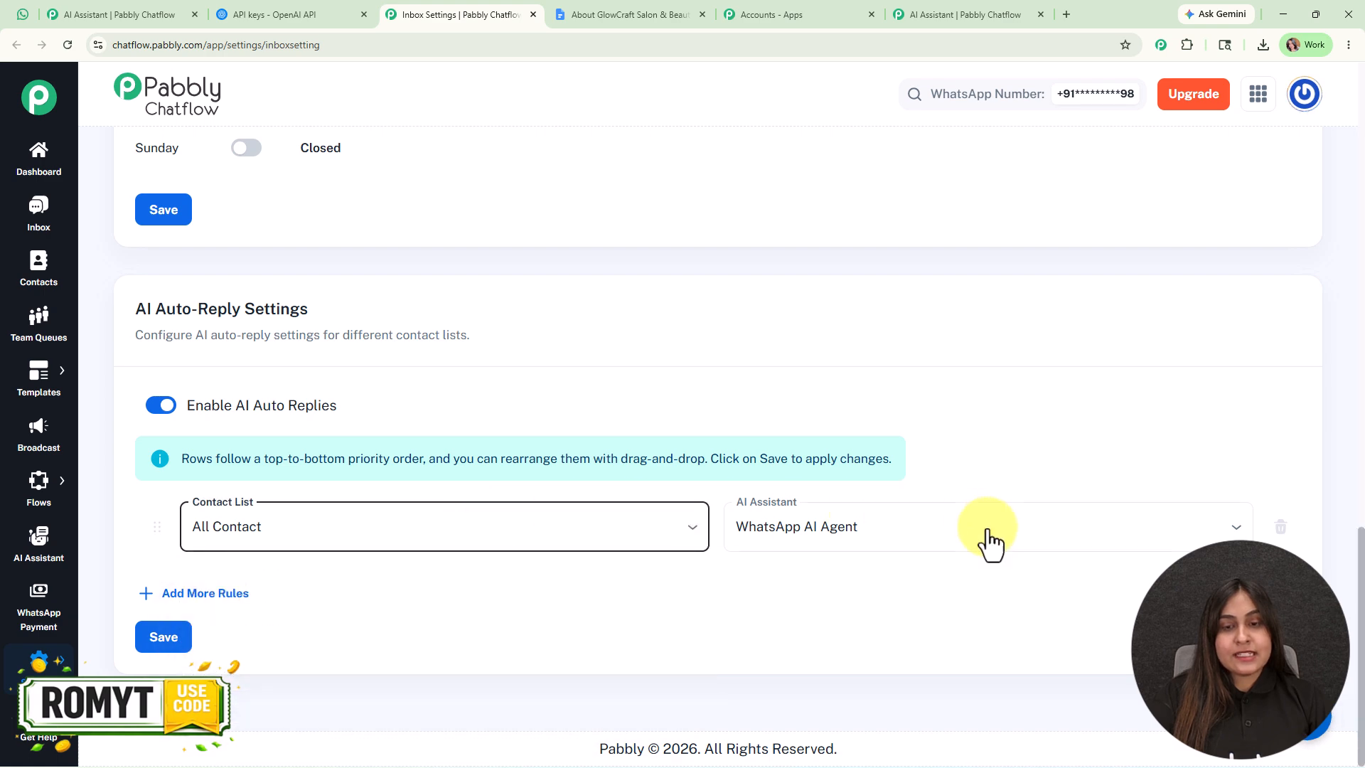
click(984, 540)
click(630, 606)
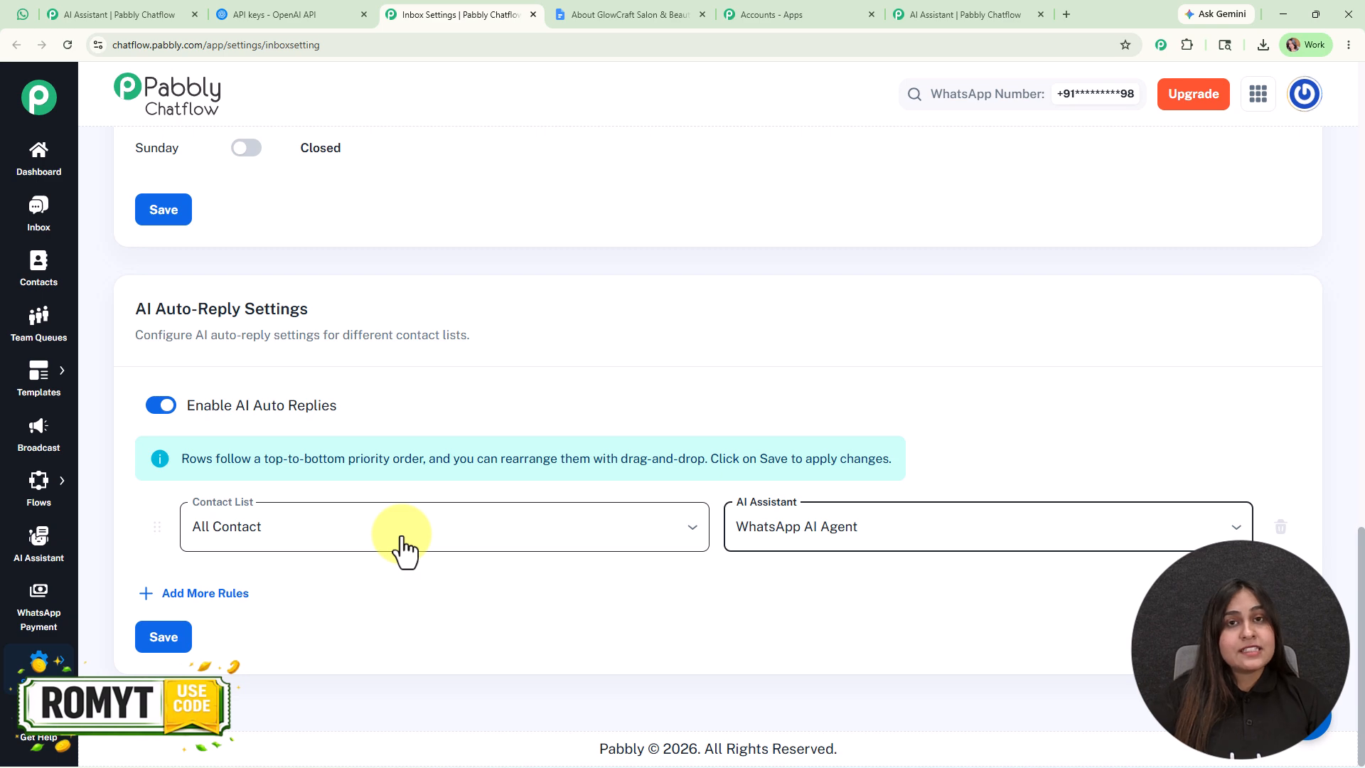
Step: Open the most recent chat in the inbox, check its assigned AI assistant, and return to the assistant editor
click(23, 221)
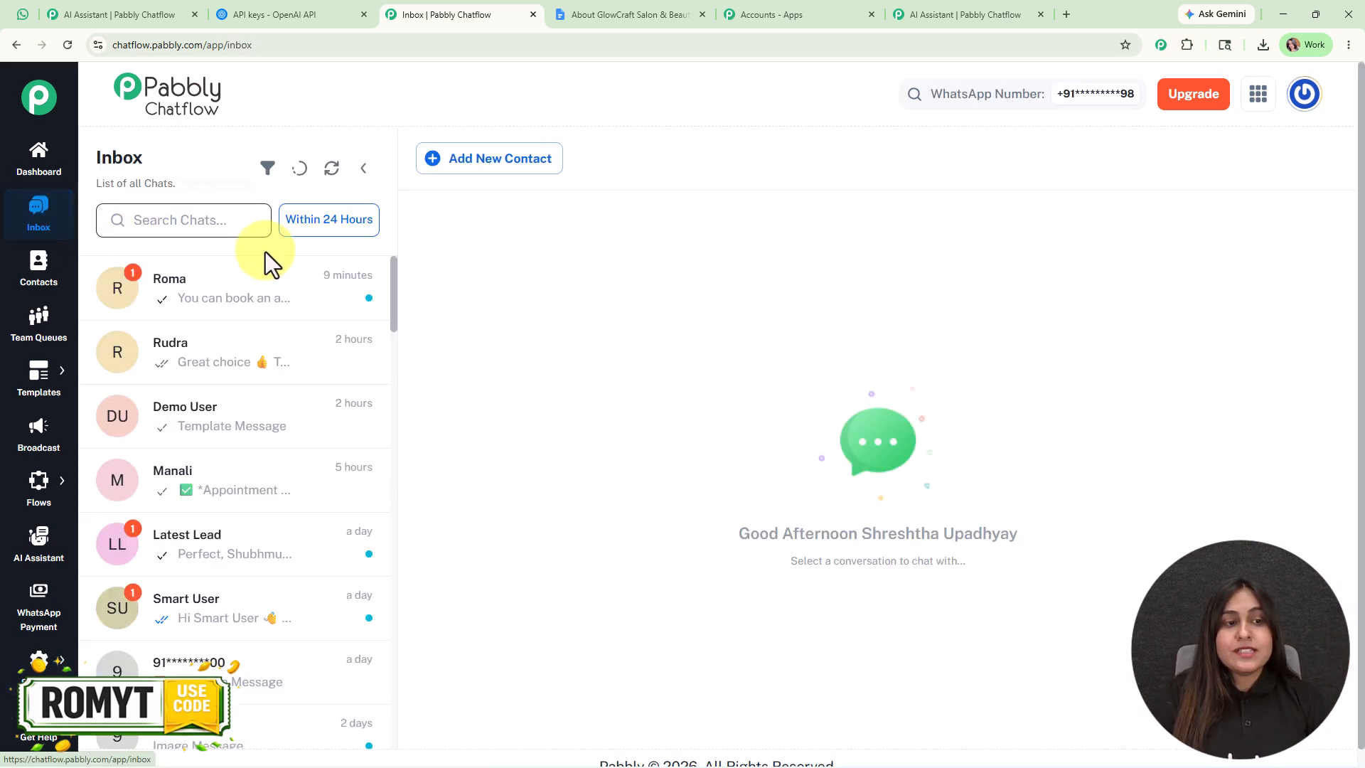
click(274, 298)
click(1269, 451)
click(1249, 387)
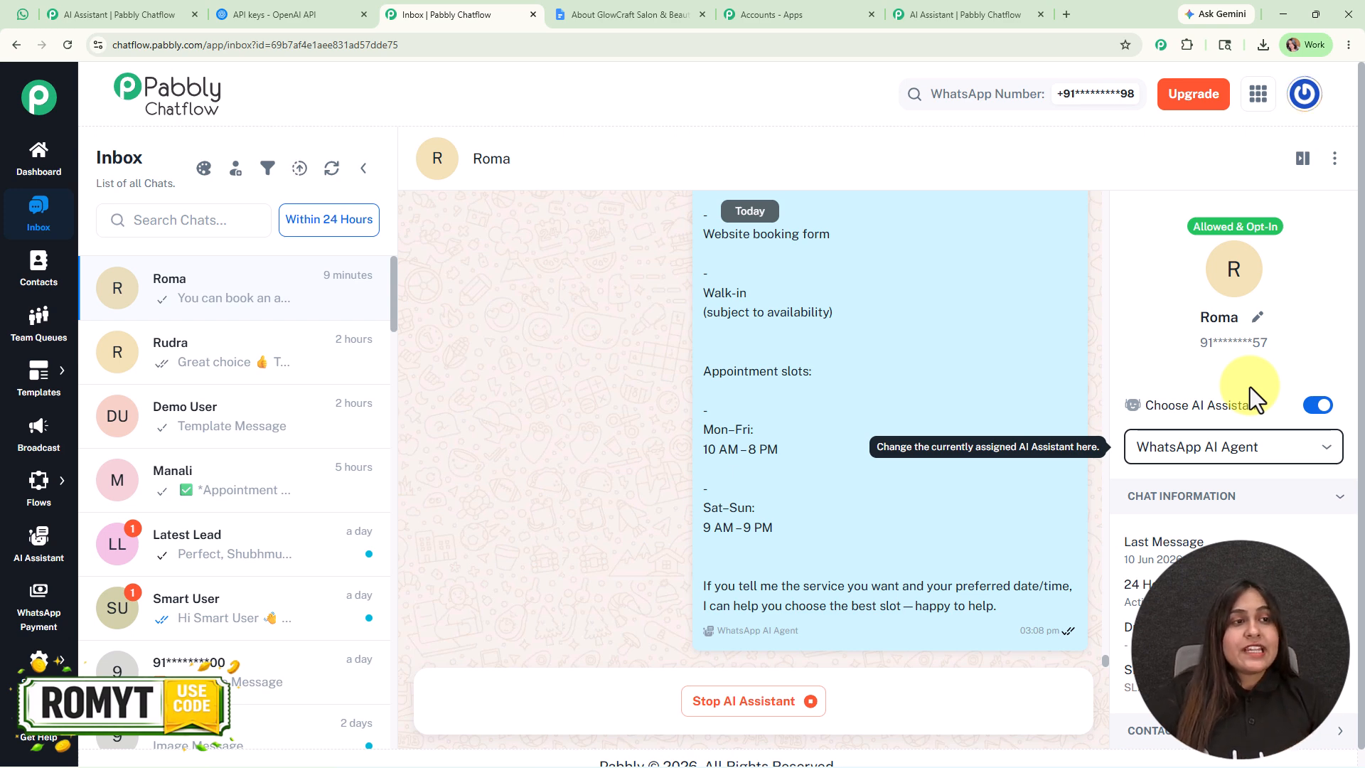
click(105, 19)
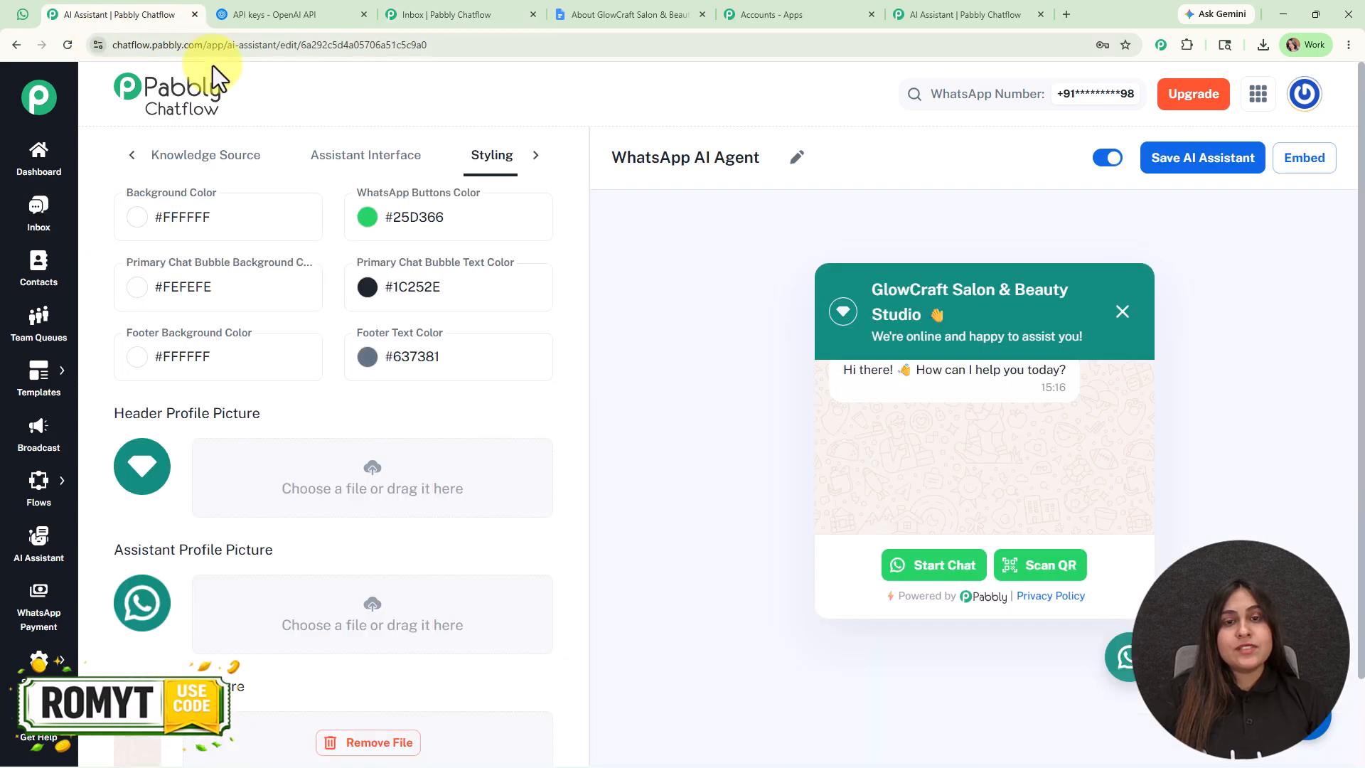